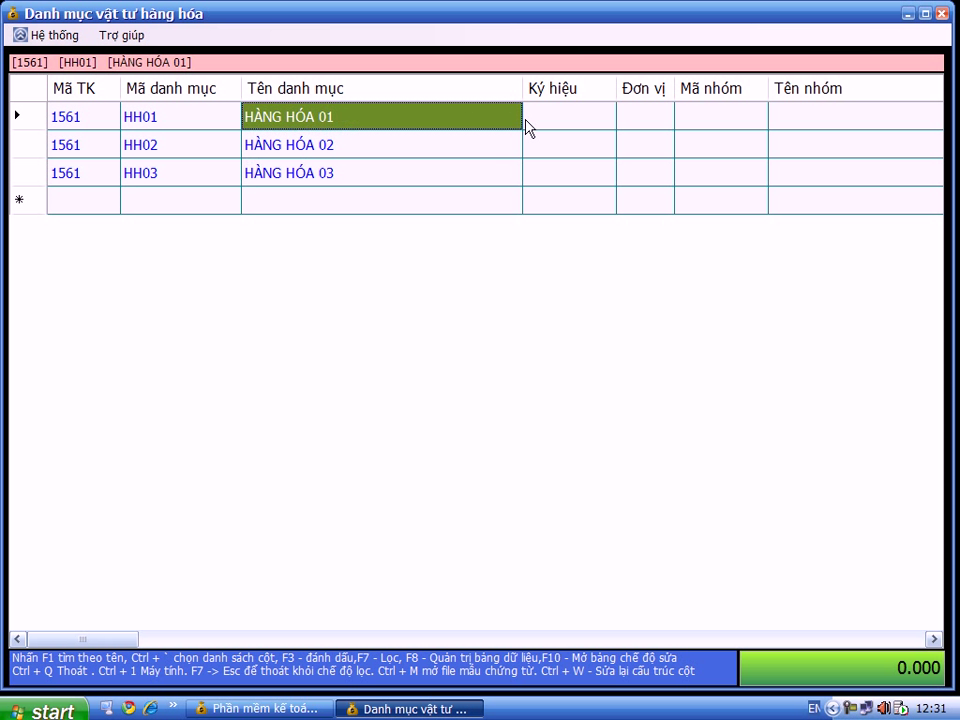
Set the unit (Đơn vị) of items HH01, HH02 and HH03 to CÁI.
{"action": "type", "text": "CÁI"}
{"action": "key", "text": "Return"}
{"action": "key", "text": "Down"}
{"action": "type", "text": "CÁI"}
{"action": "key", "text": "Down"}
{"action": "type", "text": "CÁI"}
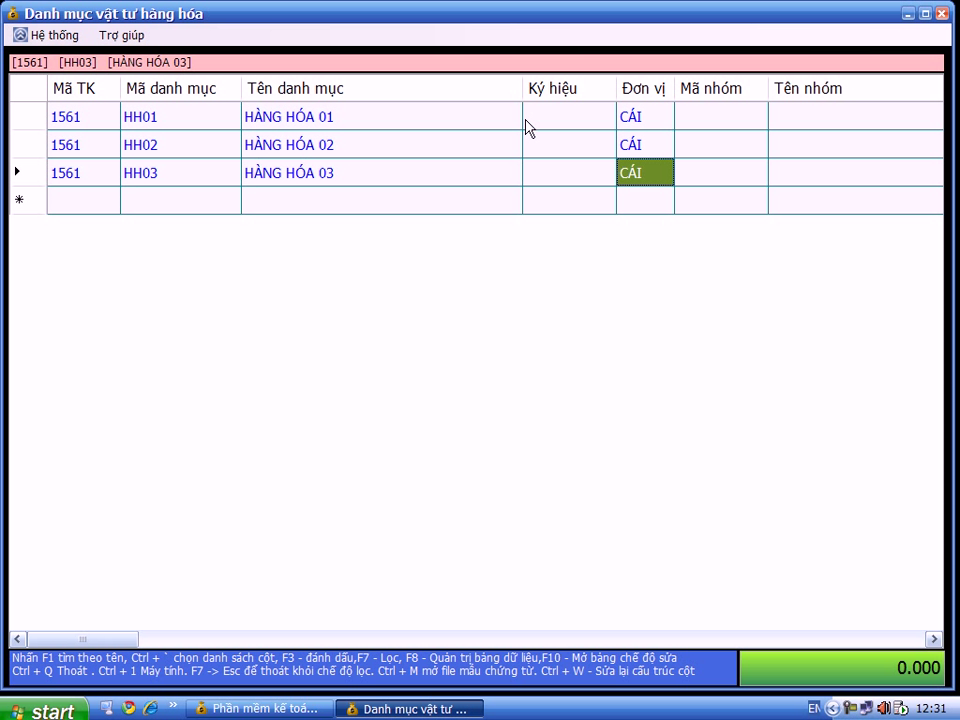
{"action": "key", "text": "Tab"}
{"action": "key", "text": "Up"}
{"action": "key", "text": "Up"}
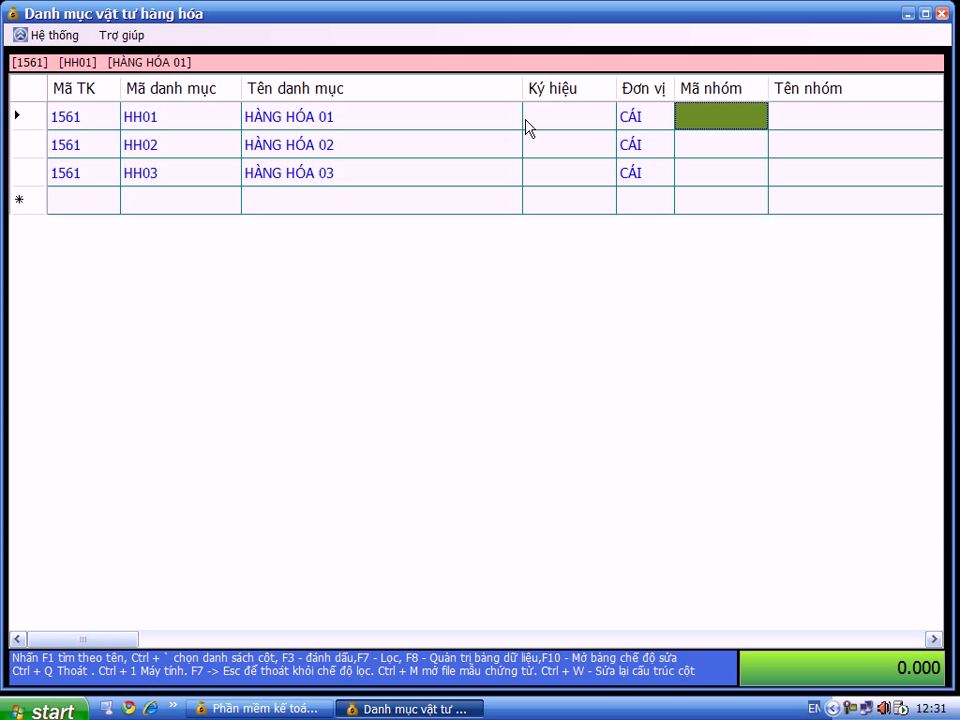
Start a new item row below HH03 with account code 1561 and item code HH04.
{"action": "key", "text": "Down"}
{"action": "key", "text": "Down"}
{"action": "key", "text": "Left"}
{"action": "key", "text": "Home"}
{"action": "key", "text": "Down"}
{"action": "type", "text": "1561"}
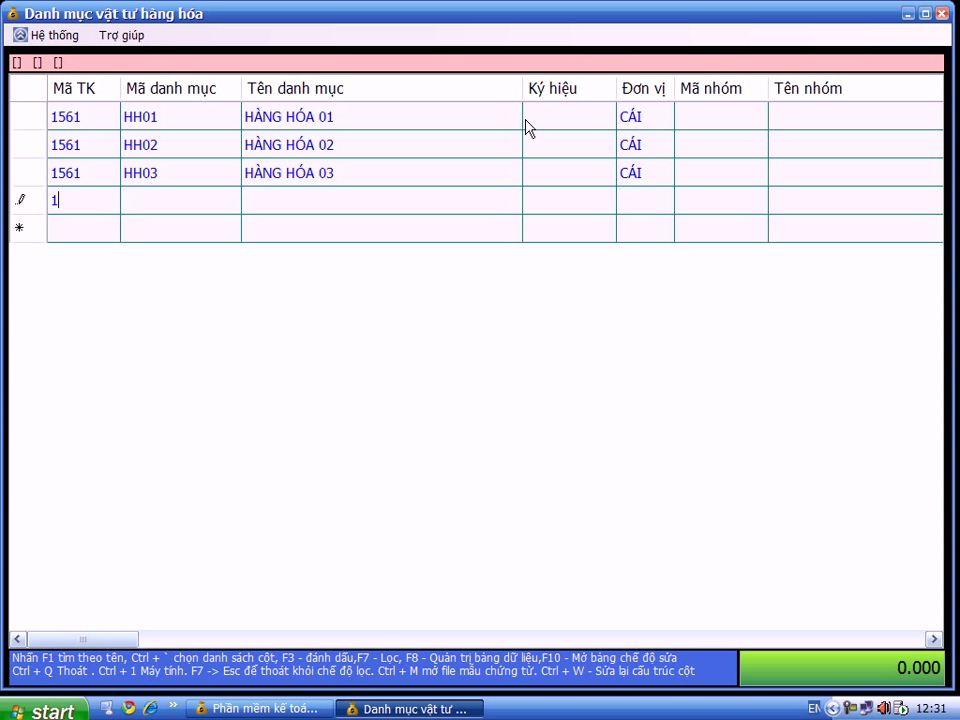
{"action": "key", "text": "Tab"}
{"action": "type", "text": "HH04"}
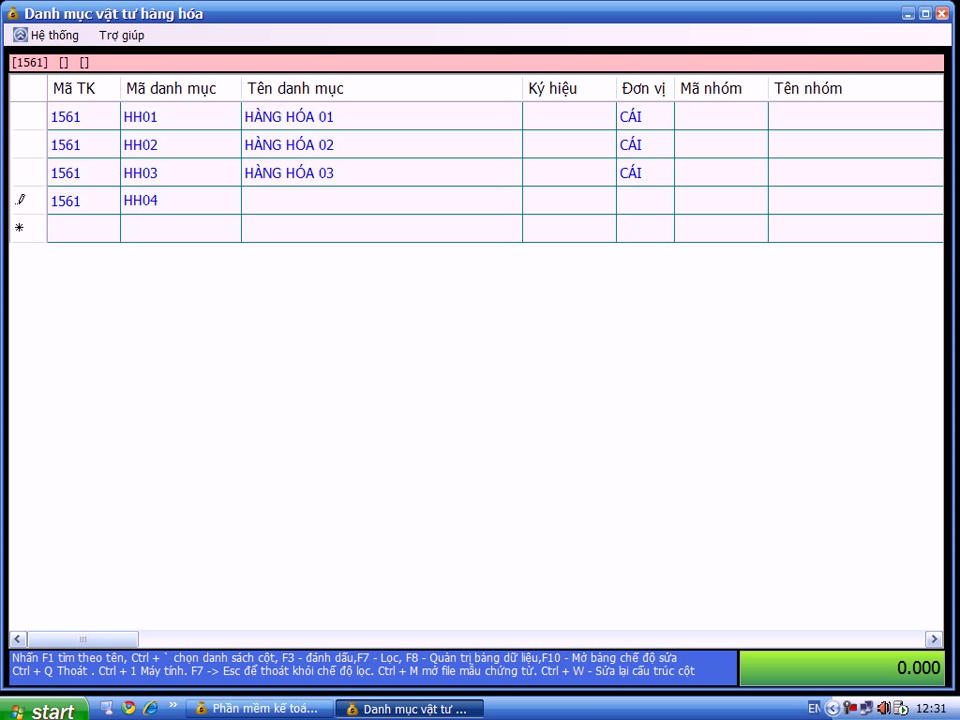
Name item HH04 "HÀNG HÓA 04" and set its unit to CÁI.
{"action": "key", "text": "Tab"}
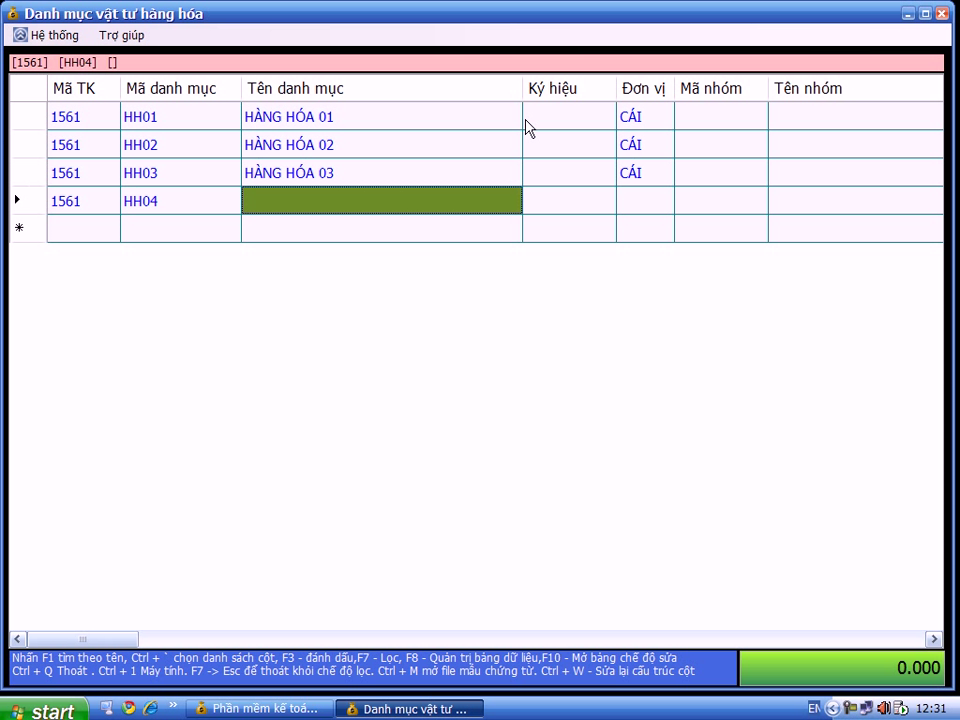
{"action": "type", "text": "HÀNG HÓA "}
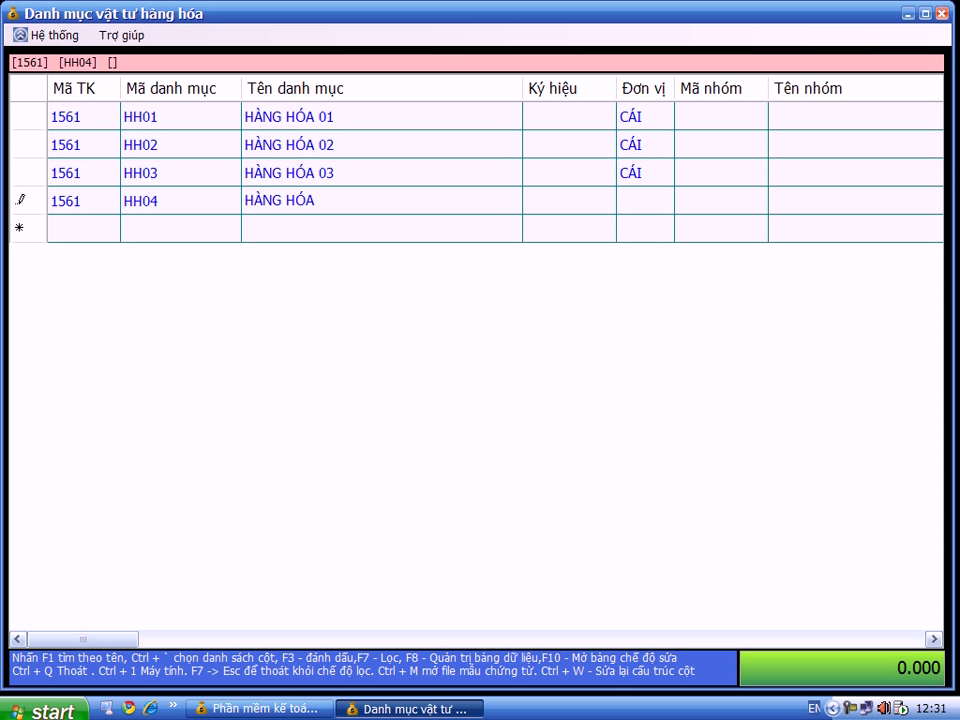
{"action": "type", "text": "04"}
{"action": "key", "text": "Tab"}
{"action": "key", "text": "Tab"}
{"action": "type", "text": "CÁI"}
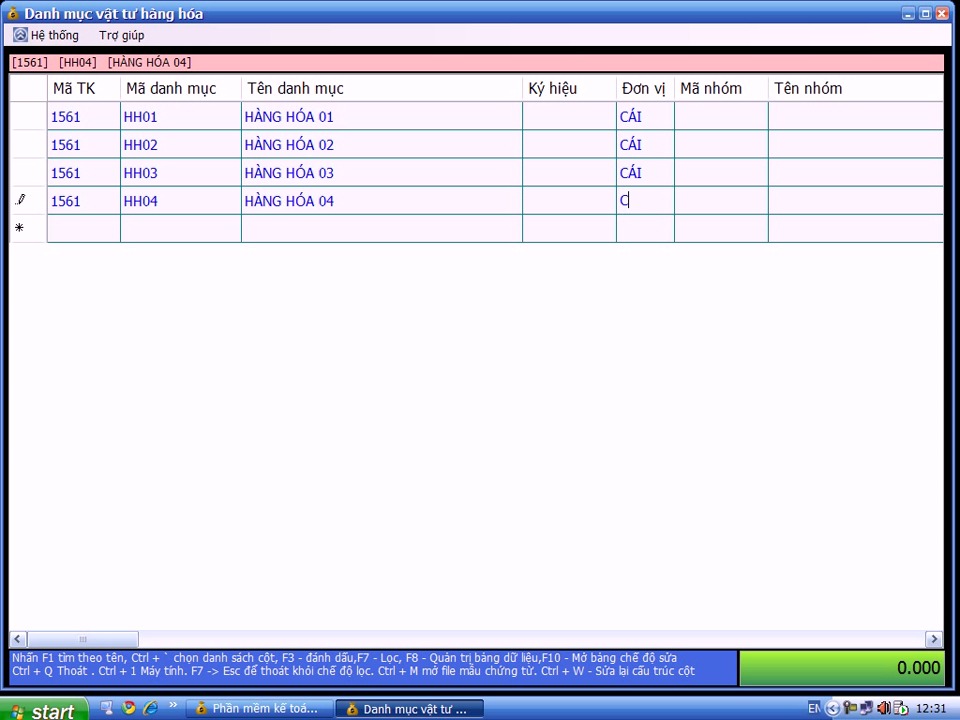
Assign item HH01 the group code NHOM1 and the group name "NHÓM 1".
{"action": "key", "text": "Up"}
{"action": "key", "text": "Up"}
{"action": "key", "text": "Up"}
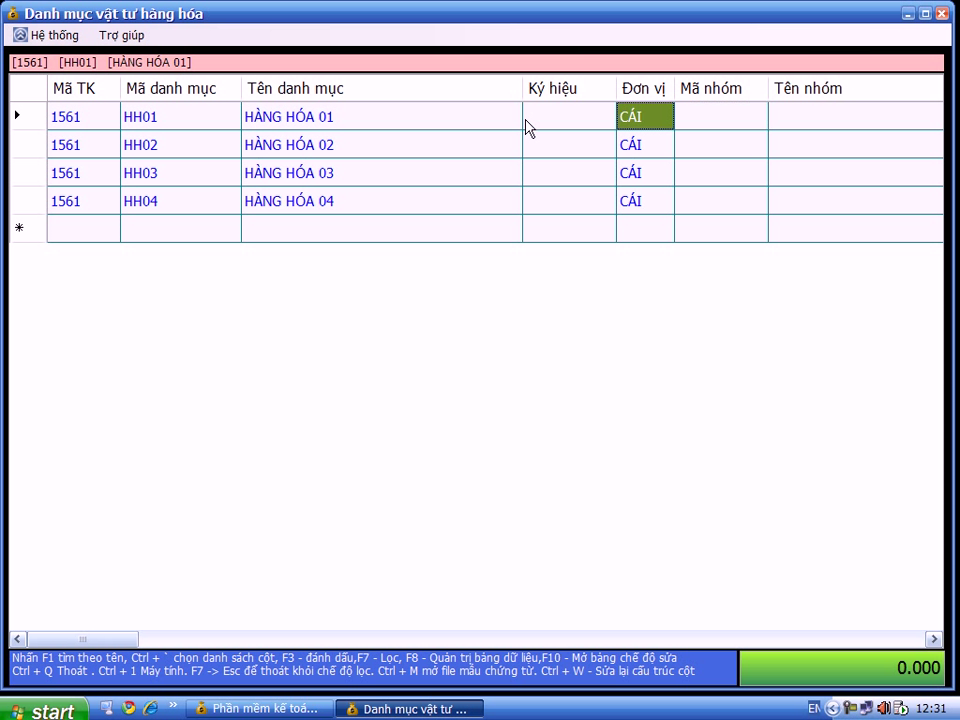
{"action": "left_click", "coordinate": [527, 125]}
{"action": "key", "text": "Tab"}
{"action": "key", "text": "Tab"}
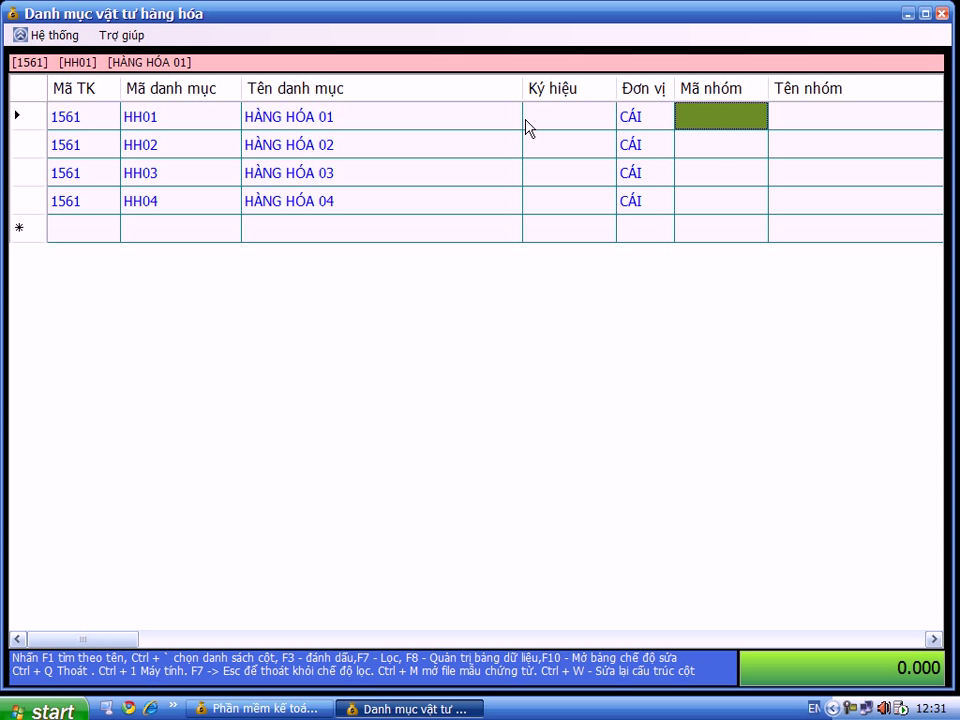
{"action": "type", "text": "NHOM1"}
{"action": "key", "text": "Tab"}
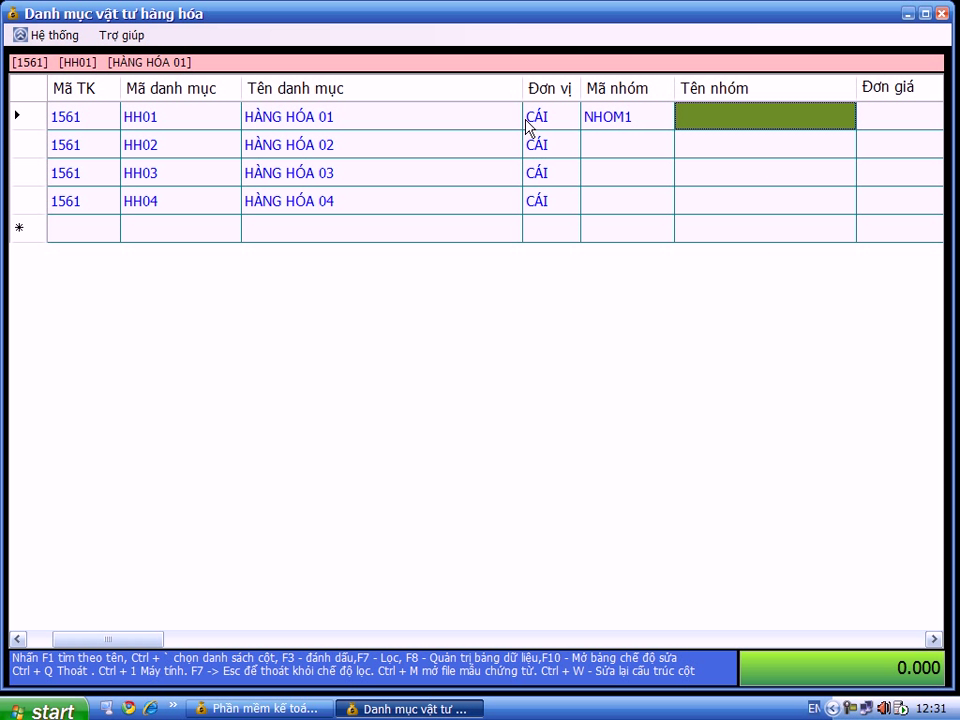
{"action": "type", "text": "NHÓM 1"}
Assign item HH02 the group code NHOM1 and the group name "NHÓM 1".
{"action": "key", "text": "Down"}
{"action": "key", "text": "Left"}
{"action": "type", "text": "NHOM1"}
{"action": "key", "text": "Tab"}
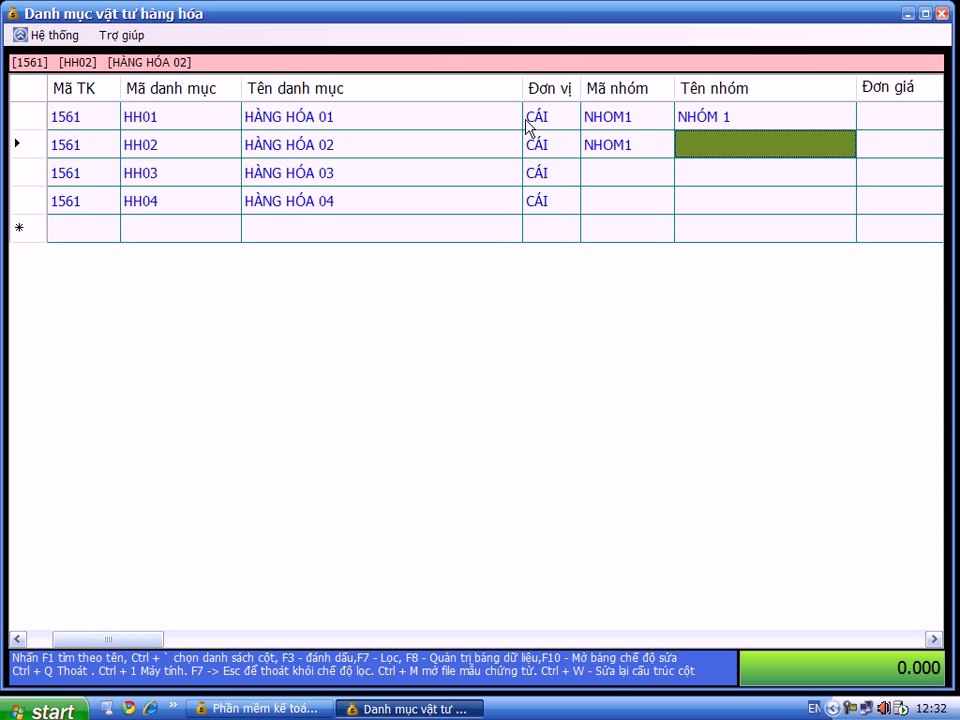
{"action": "type", "text": "NHÓM 1"}
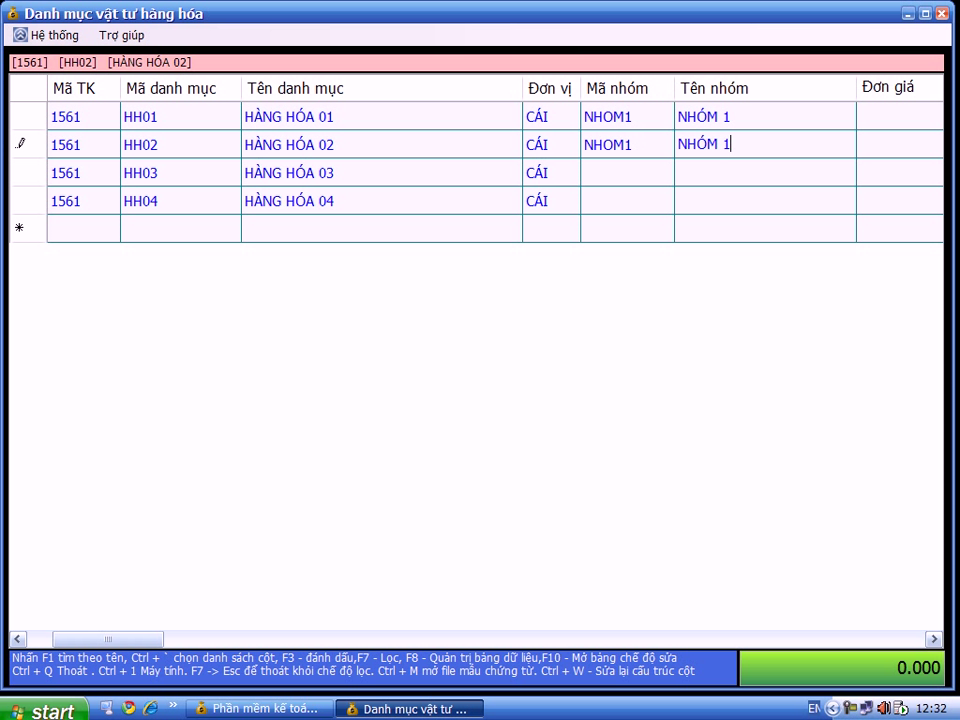
Assign item HH03 the group code NHOM2 and the group name "NHÓM 2".
{"action": "key", "text": "Down"}
{"action": "key", "text": "Left"}
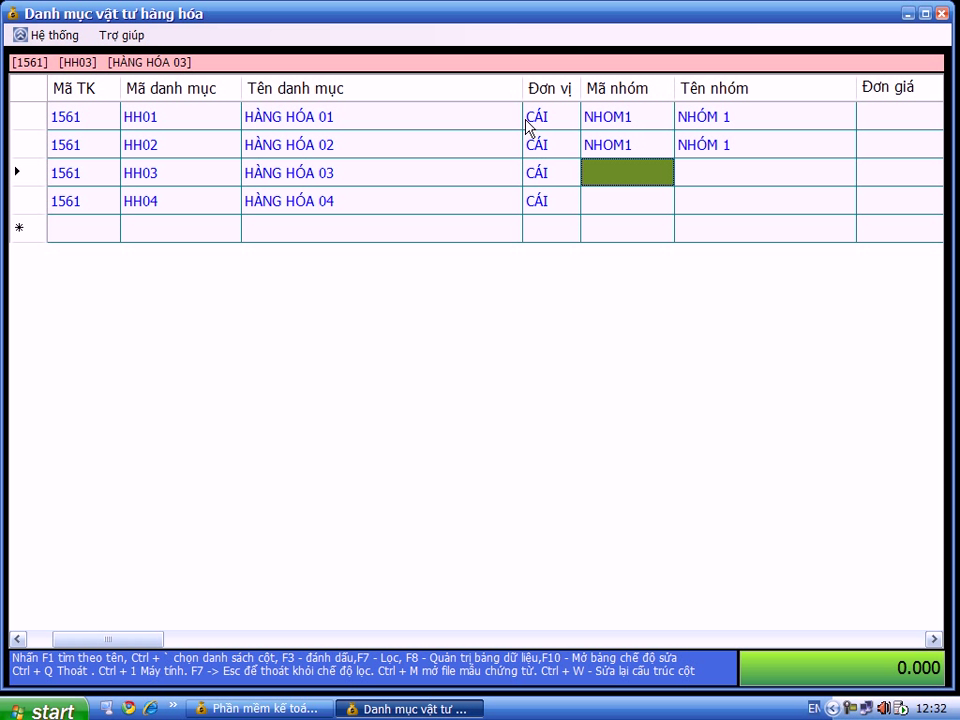
{"action": "type", "text": "NHOM2"}
{"action": "key", "text": "Tab"}
{"action": "type", "text": "NHÓM 2"}
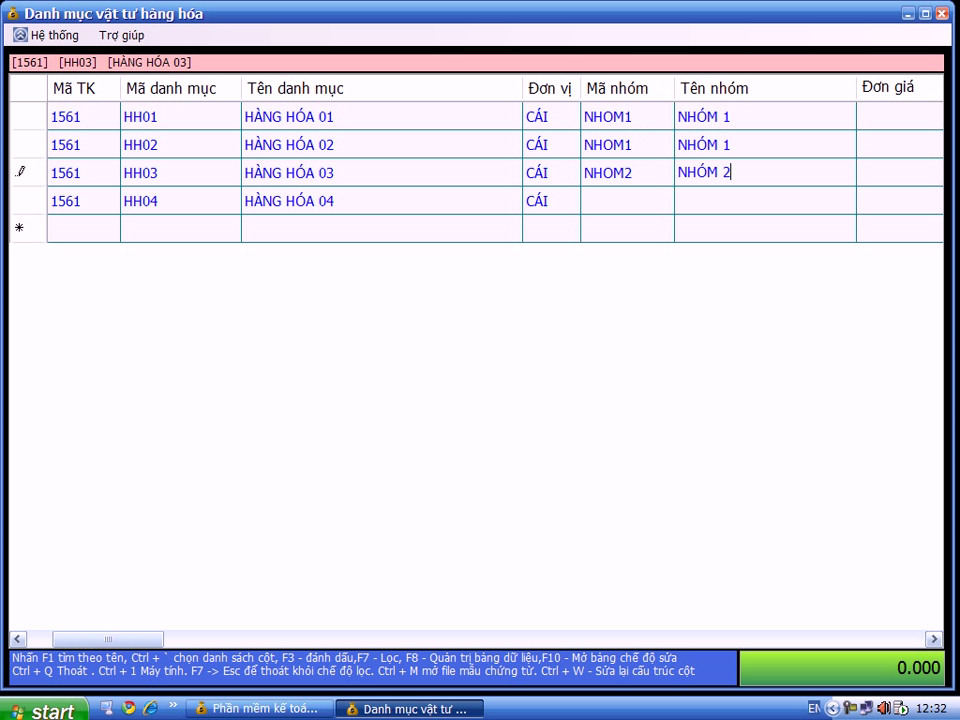
Assign item HH04 the group code NHOM2 and the group name "NHÓM 2".
{"action": "key", "text": "Down"}
{"action": "key", "text": "Left"}
{"action": "type", "text": "NHOM2"}
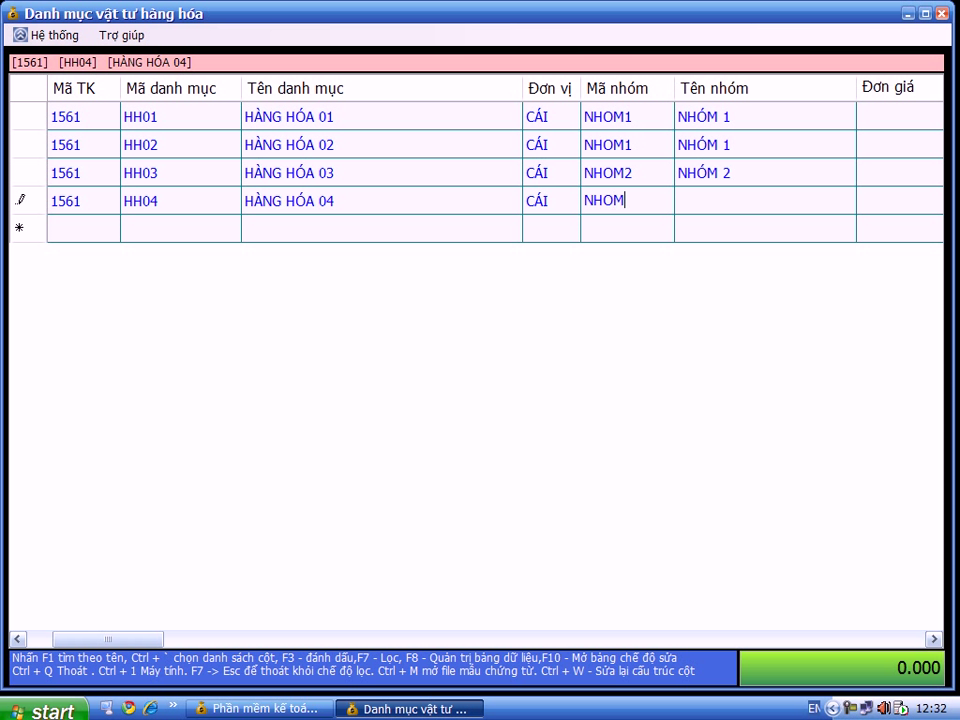
{"action": "key", "text": "Tab"}
{"action": "key", "text": "Up"}
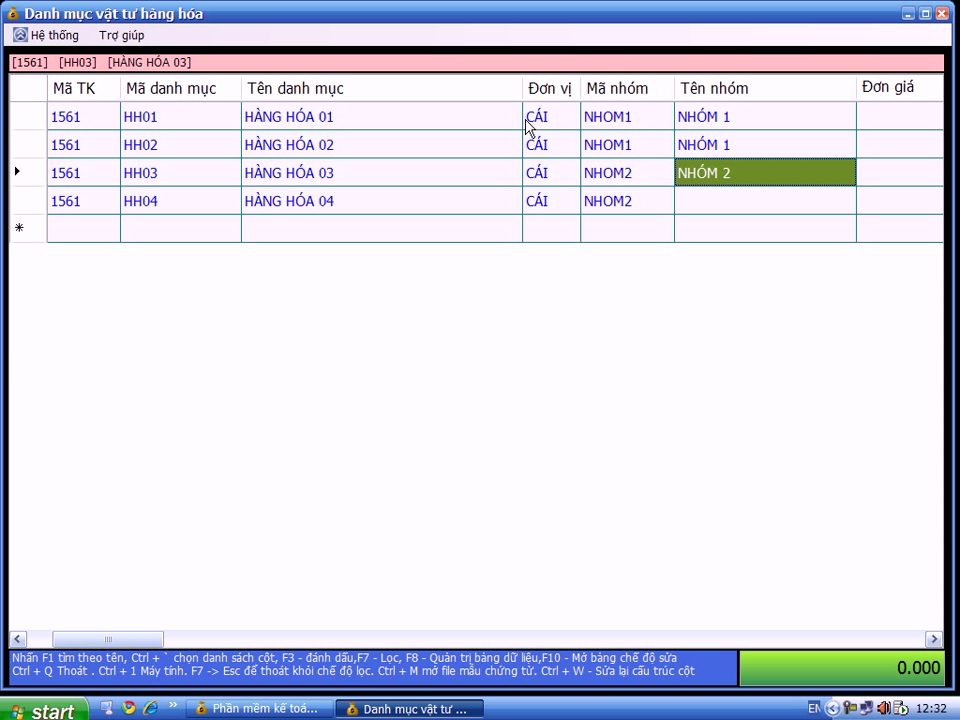
{"action": "key", "text": "Down"}
{"action": "key", "text": "Up"}
Review the codes, names, units and groups entered for the four items in the catalogue.
{"action": "key", "text": "Up"}
{"action": "key", "text": "Down"}
{"action": "key", "text": "Left"}
{"action": "key", "text": "Left"}
{"action": "key", "text": "Left"}
{"action": "key", "text": "Left"}
{"action": "key", "text": "Left"}
{"action": "key", "text": "Left"}
{"action": "key", "text": "Up"}
{"action": "key", "text": "Up"}
{"action": "key", "text": "Right"}
{"action": "key", "text": "Down"}
{"action": "key", "text": "Down"}
{"action": "key", "text": "Left"}
{"action": "key", "text": "Right"}
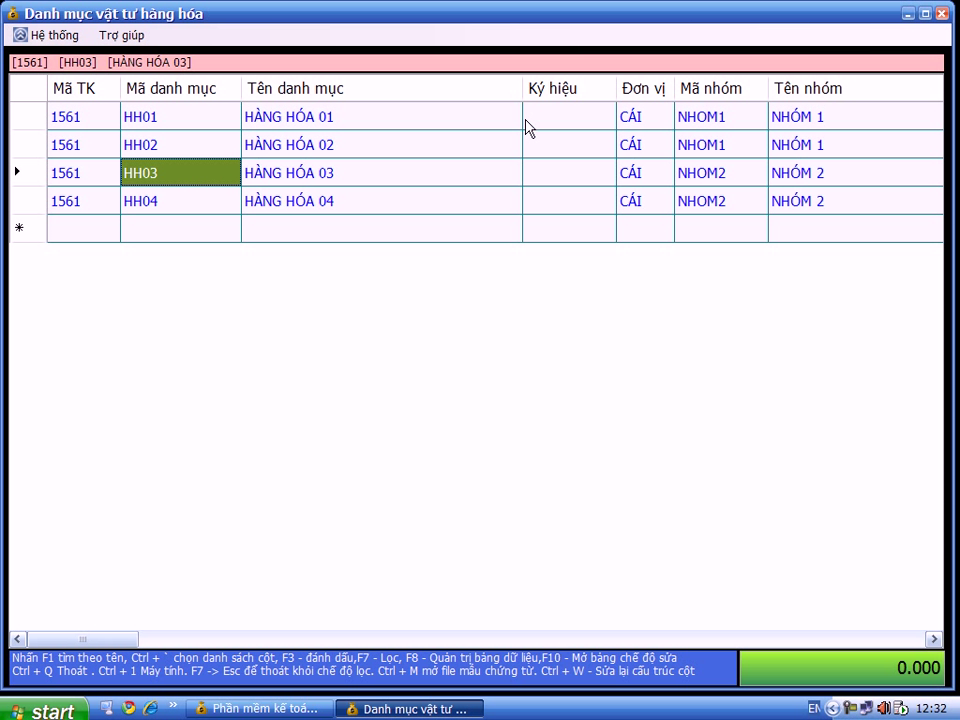
{"action": "key", "text": "Right"}
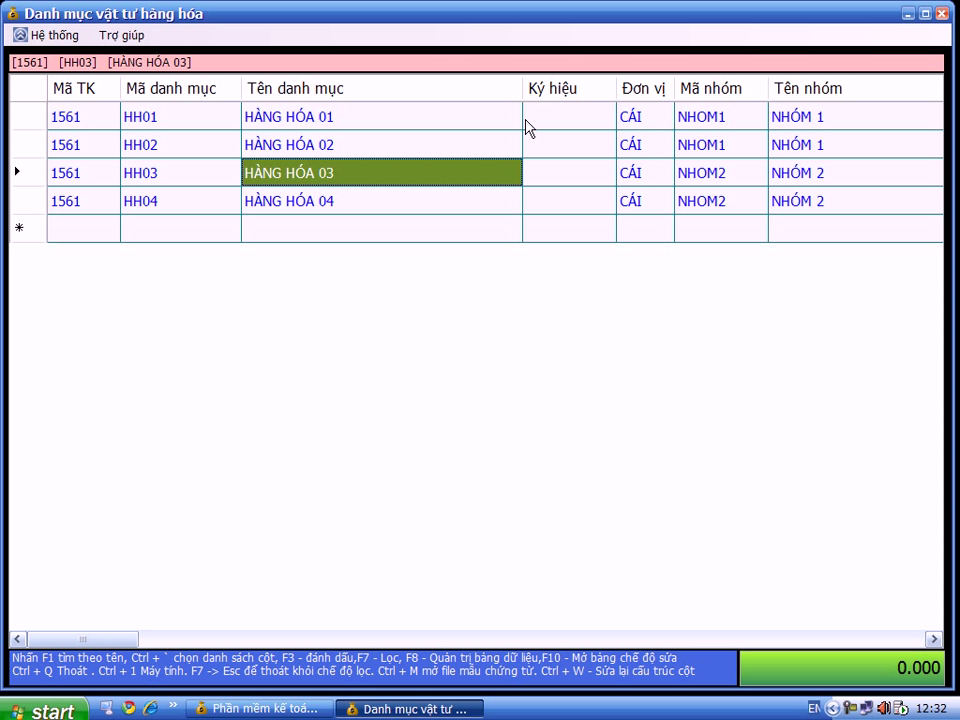
Close the item catalogue and open the Nhập phát sinh transaction entry form.
{"action": "left_click", "coordinate": [941, 13]}
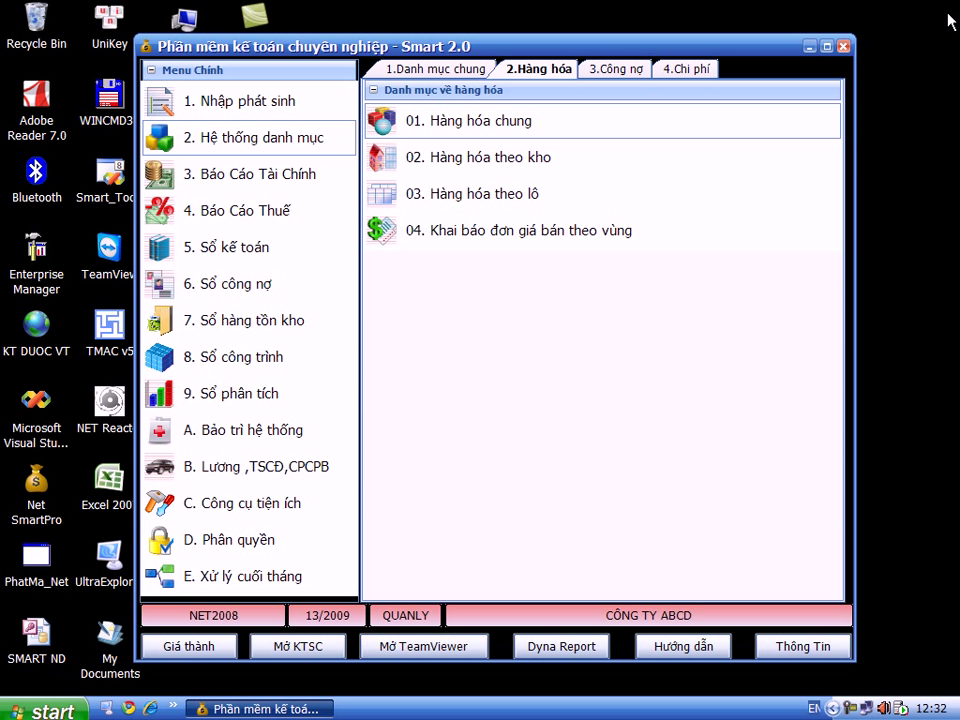
{"action": "left_click", "coordinate": [213, 104]}
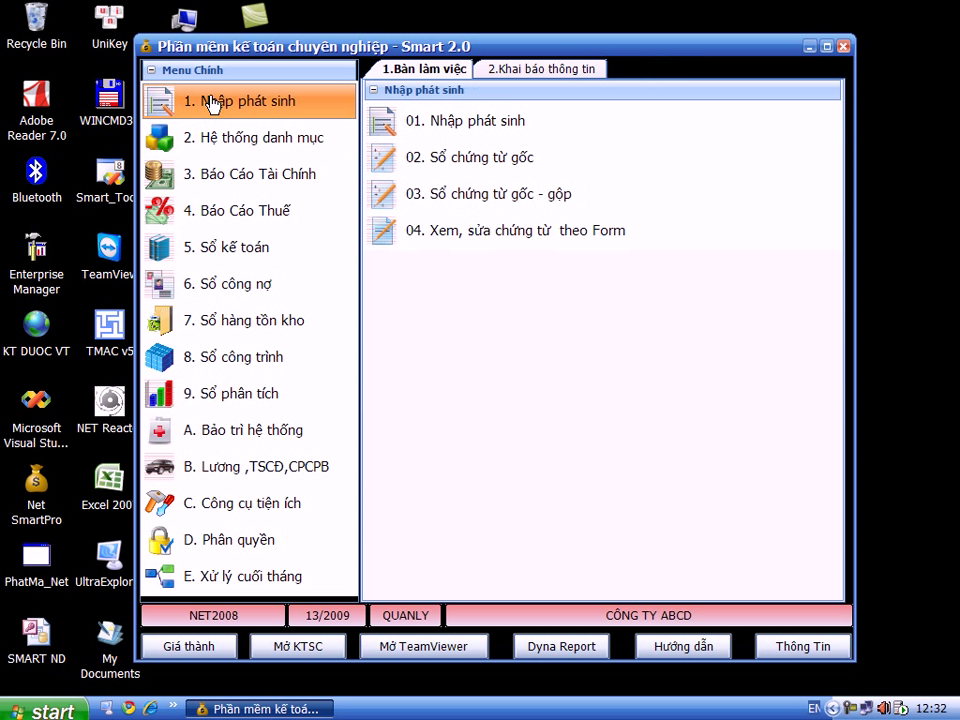
{"action": "left_click", "coordinate": [434, 122]}
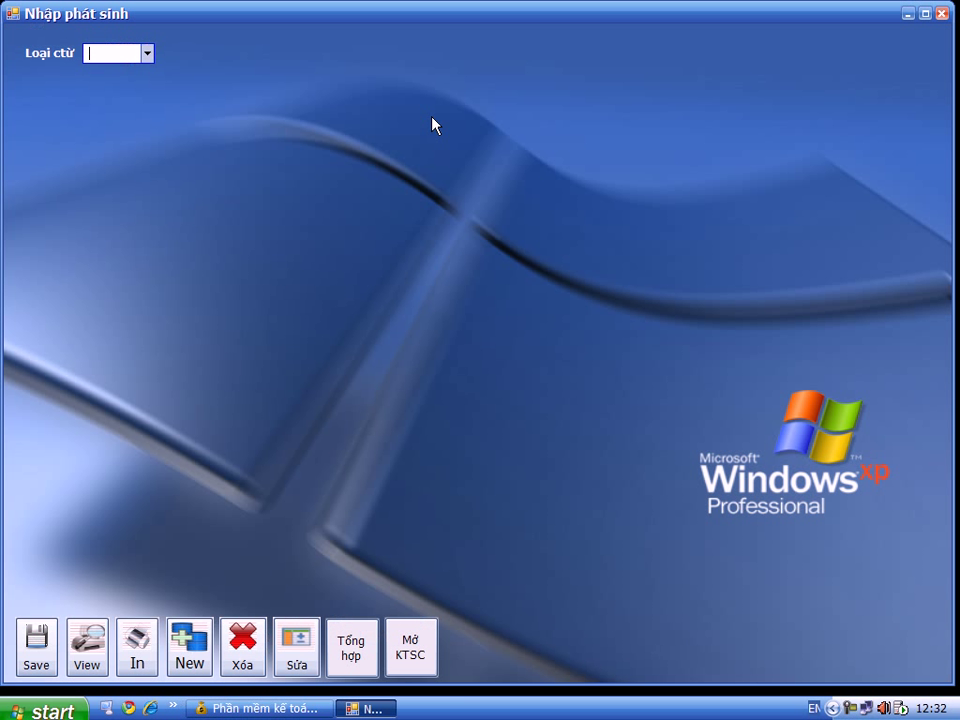
Choose PNK as the voucher type (Loại ctừ) for the new transaction.
{"action": "key", "text": "Down"}
{"action": "key", "text": "Down"}
{"action": "key", "text": "Down"}
{"action": "key", "text": "Down"}
{"action": "key", "text": "Down"}
{"action": "key", "text": "Down"}
{"action": "key", "text": "Down"}
{"action": "key", "text": "Down"}
{"action": "key", "text": "Down"}
{"action": "key", "text": "Down"}
{"action": "key", "text": "Down"}
{"action": "key", "text": "Return"}
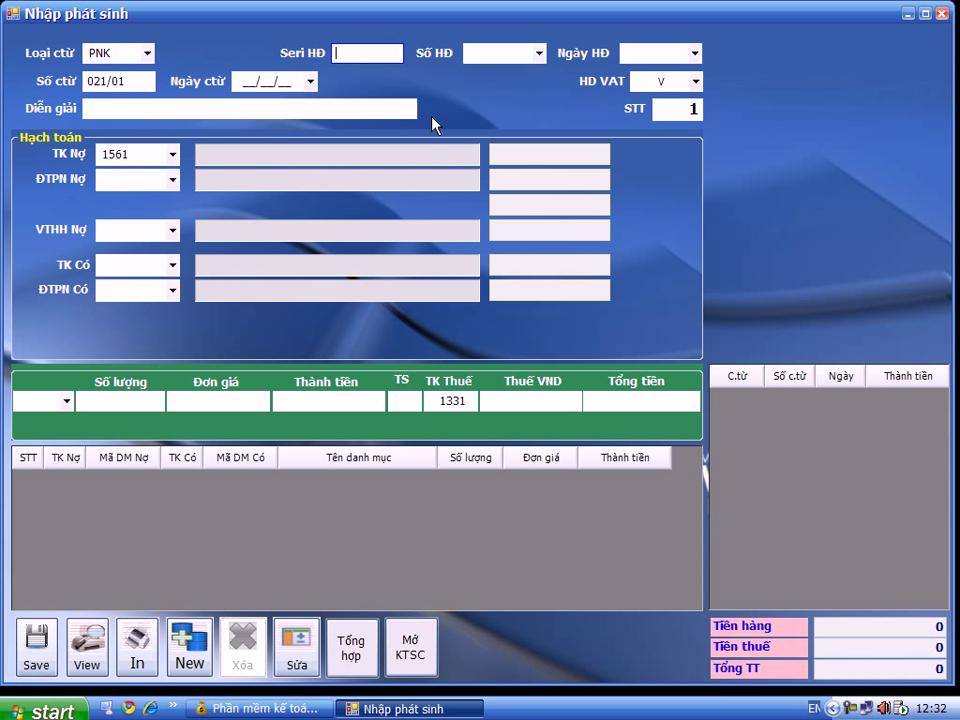
Fill in the invoice details: serial AA/2008, number 123425, date 01/01/09 and counterparty code KH01.
{"action": "type", "text": "AA/2008"}
{"action": "key", "text": "Return"}
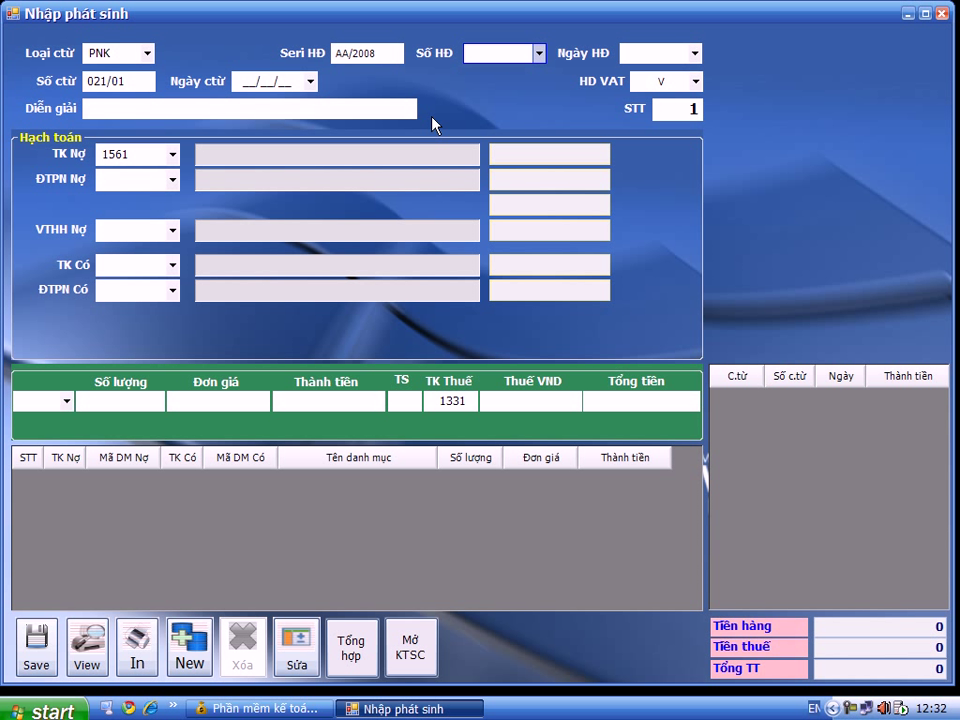
{"action": "type", "text": "123425"}
{"action": "key", "text": "Tab"}
{"action": "type", "text": "01/01/09"}
{"action": "key", "text": "Tab"}
{"action": "key", "text": "Tab"}
{"action": "key", "text": "Tab"}
{"action": "key", "text": "Tab"}
{"action": "key", "text": "Tab"}
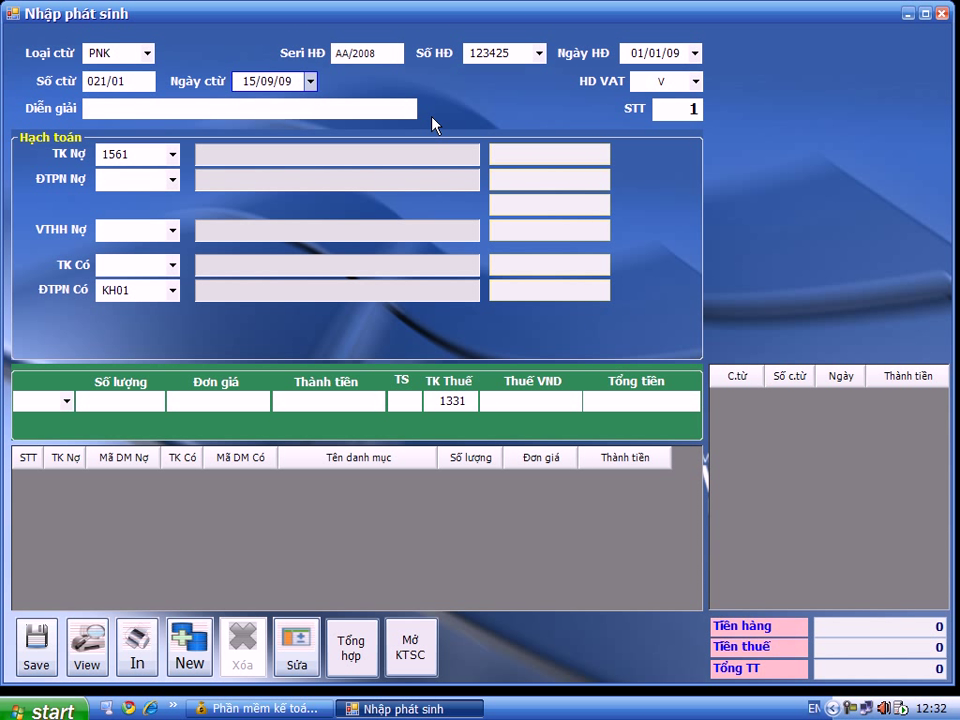
Set the voucher date to 01/01/09, keep VAT type V, and describe the voucher as "NHẬP KHO".
{"action": "type", "text": "010106"}
{"action": "key", "text": "BackSpace"}
{"action": "type", "text": "9"}
{"action": "key", "text": "Tab"}
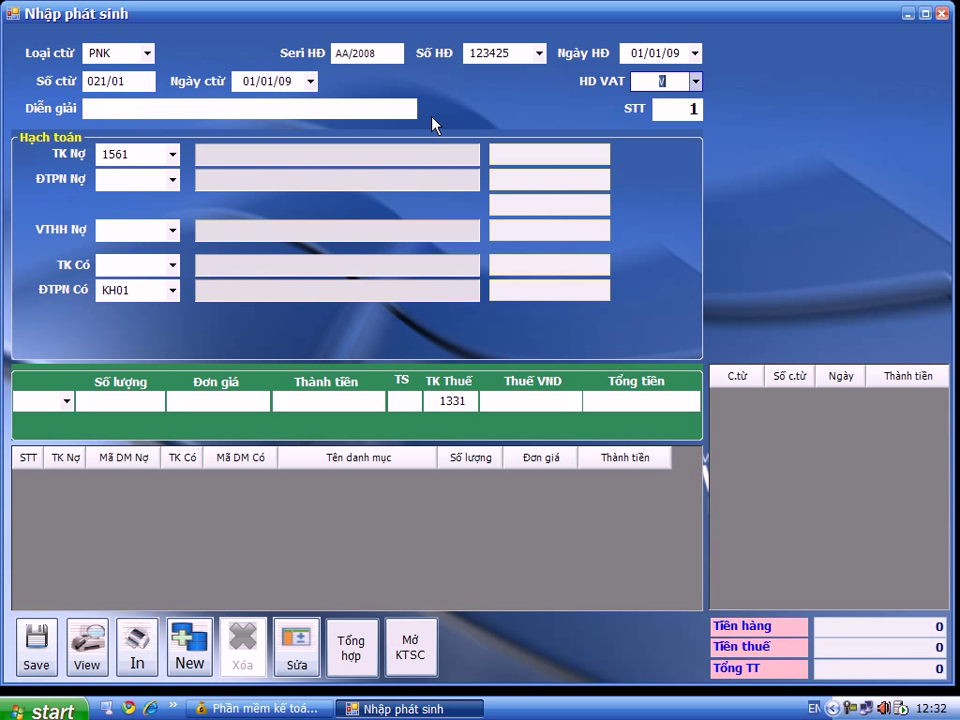
{"action": "key", "text": "Tab"}
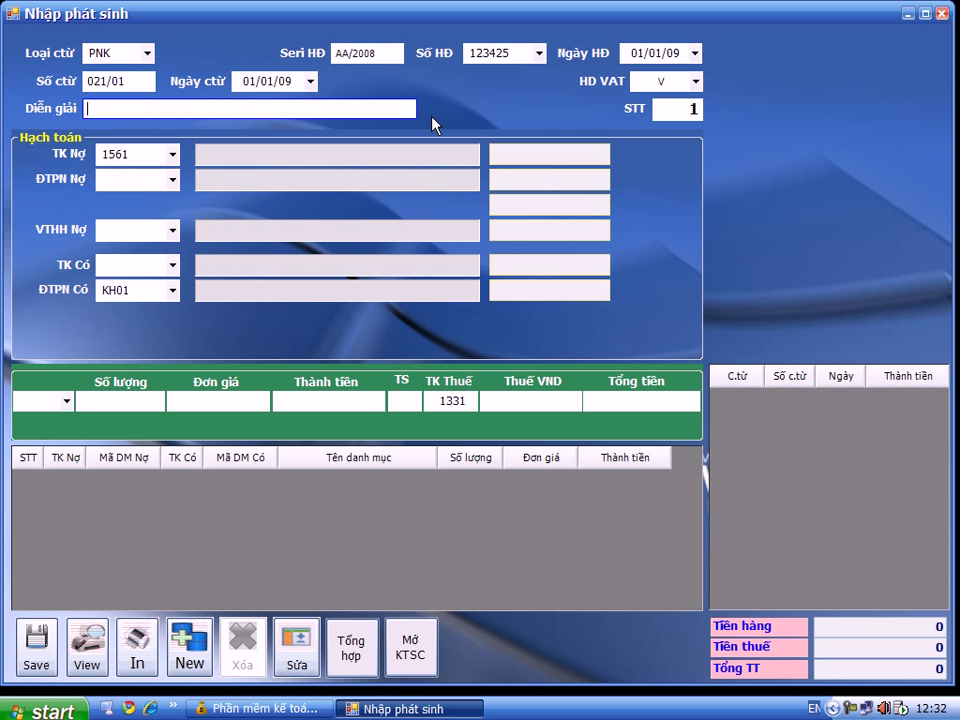
{"action": "type", "text": "NHẬP KHO"}
{"action": "key", "text": "Tab"}
Set the debit item to HH01 under account 1561 and the credit account to 331 with counterparty KH01.
{"action": "key", "text": "Tab"}
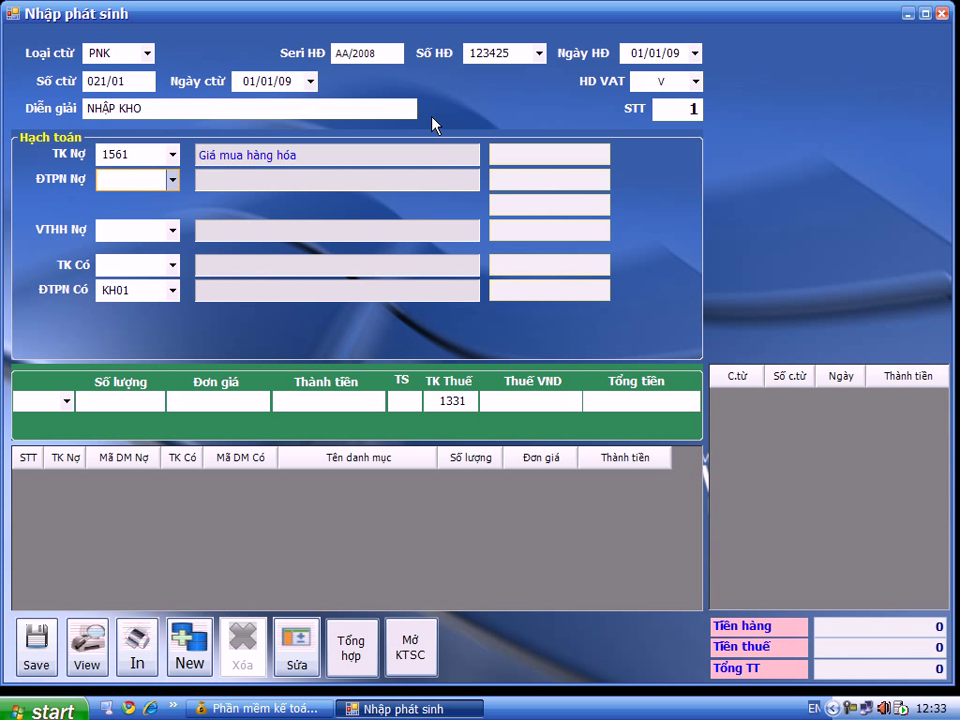
{"action": "key", "text": "Tab"}
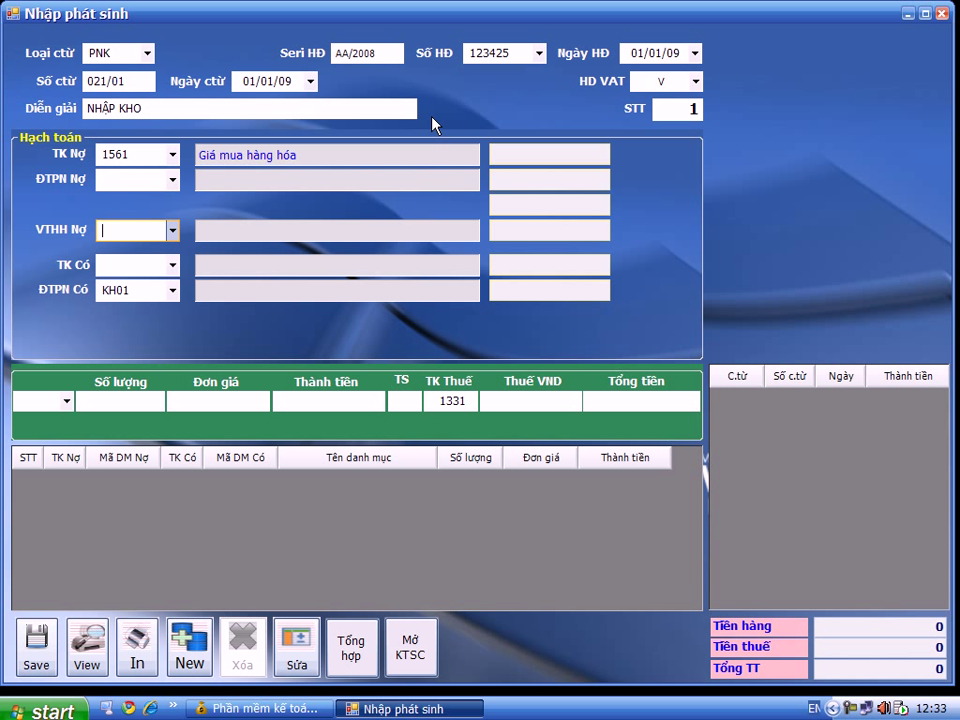
{"action": "key", "text": "Down"}
{"action": "key", "text": "Tab"}
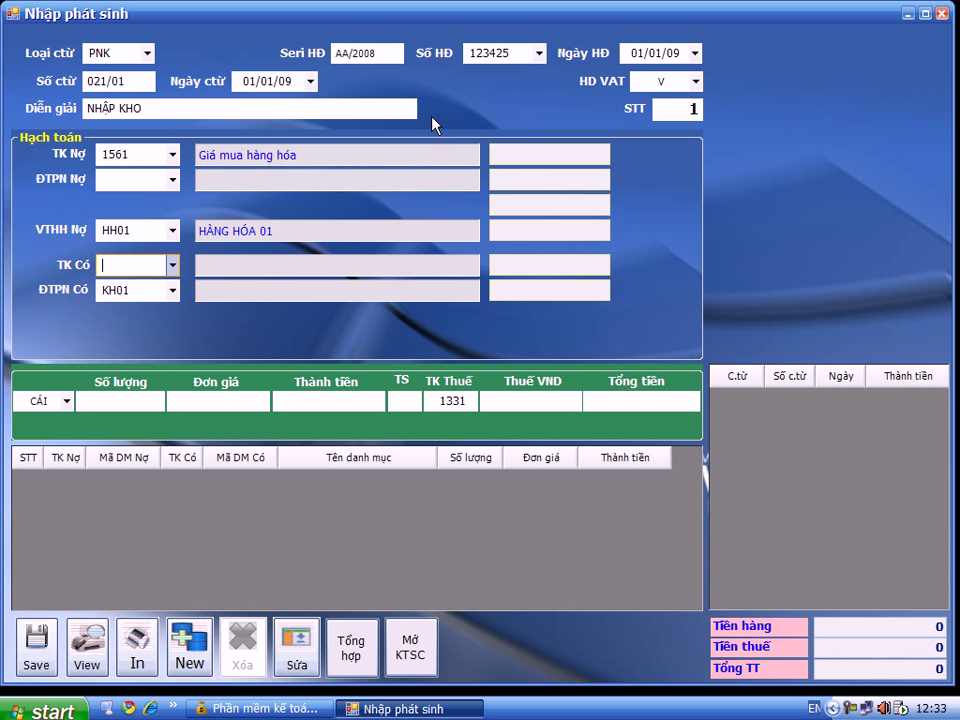
{"action": "type", "text": "331"}
{"action": "key", "text": "Tab"}
{"action": "key", "text": "Tab"}
Add the HH01 line with quantity 10, unit price 200,000 and tax rate 10 on tax account 1331.
{"action": "type", "text": "10"}
{"action": "key", "text": "Tab"}
{"action": "type", "text": "200,000."}
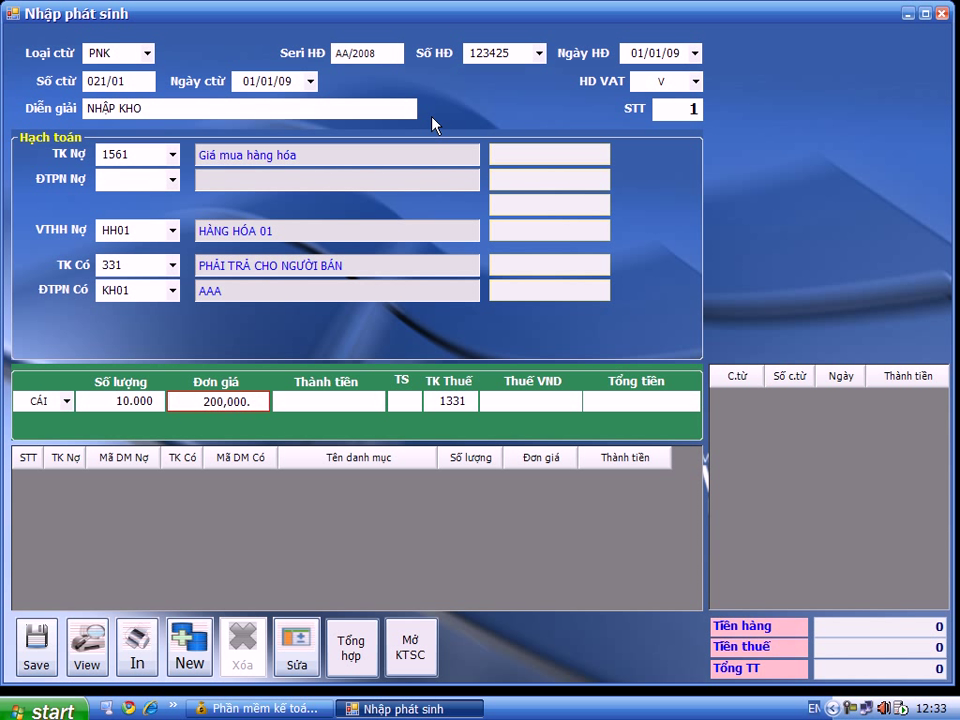
{"action": "key", "text": "Tab"}
{"action": "type", "text": "10"}
{"action": "key", "text": "Tab"}
{"action": "key", "text": "Tab"}
{"action": "key", "text": "Tab"}
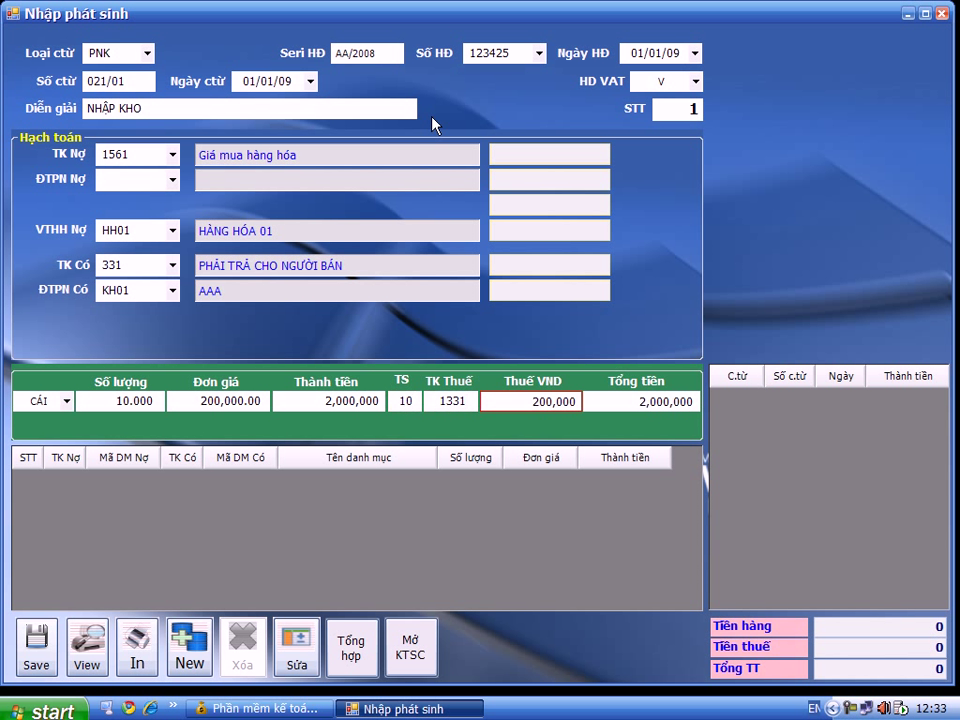
{"action": "key", "text": "Tab"}
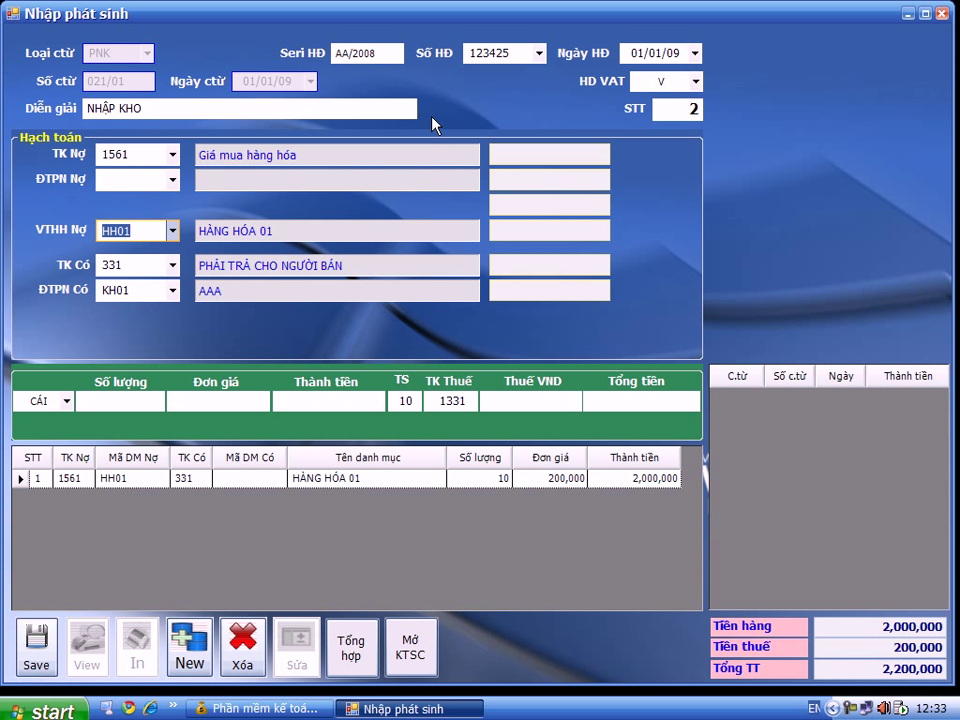
Add a second voucher line for item HH02 with quantity 30 and unit price 300,000.
{"action": "key", "text": "F4"}
{"action": "key", "text": "Down"}
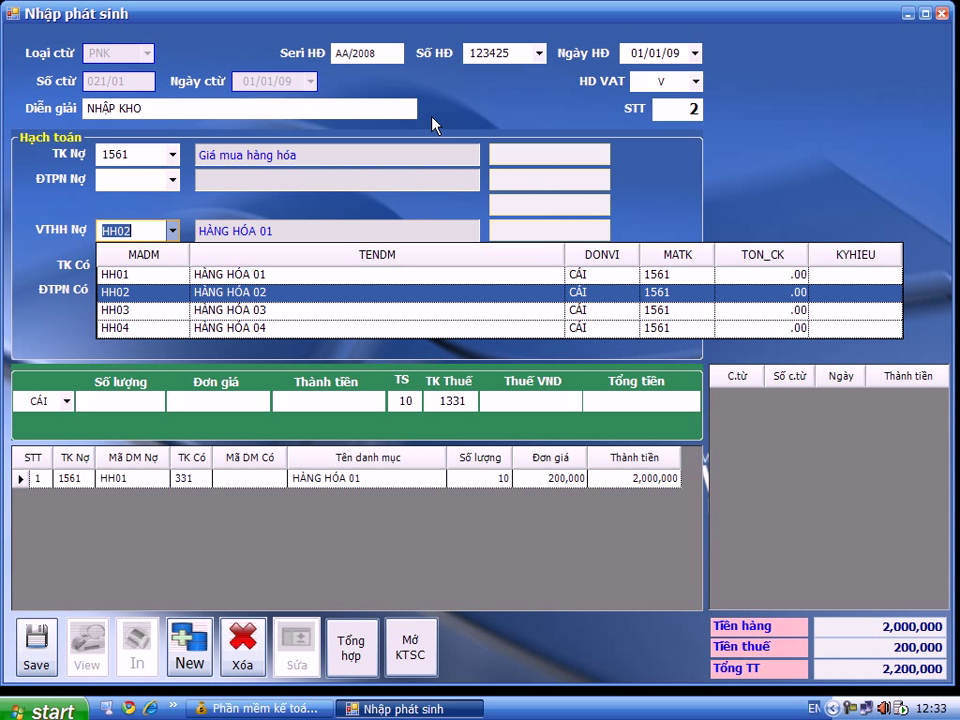
{"action": "key", "text": "Return"}
{"action": "key", "text": "Return"}
{"action": "key", "text": "Return"}
{"action": "type", "text": "30"}
{"action": "key", "text": "Return"}
{"action": "type", "text": "300000"}
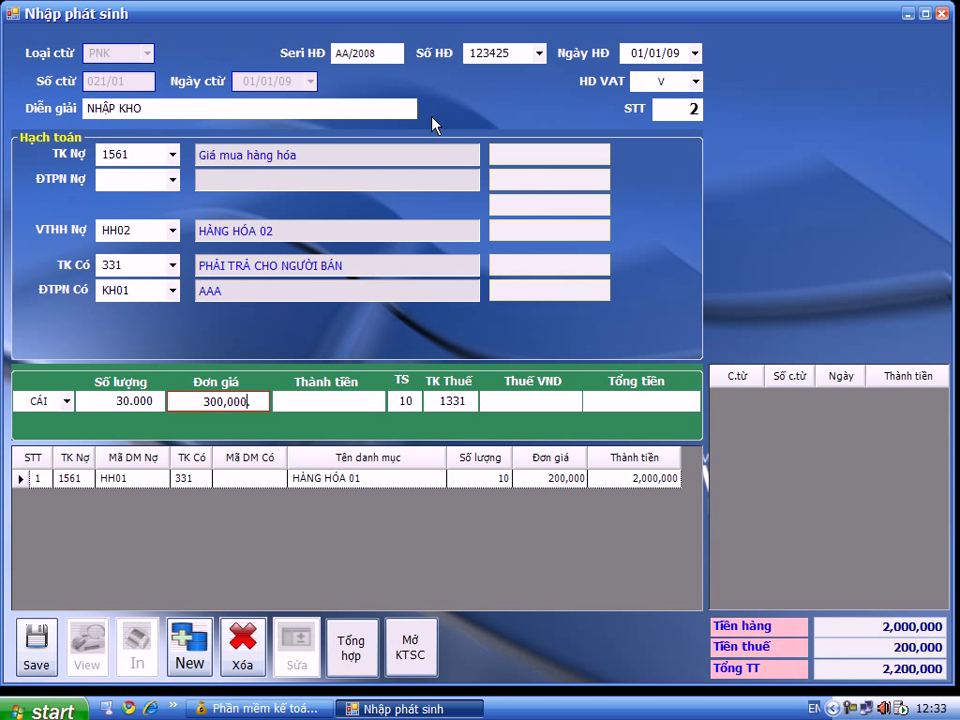
{"action": "key", "text": "Return"}
{"action": "key", "text": "Return"}
{"action": "key", "text": "Return"}
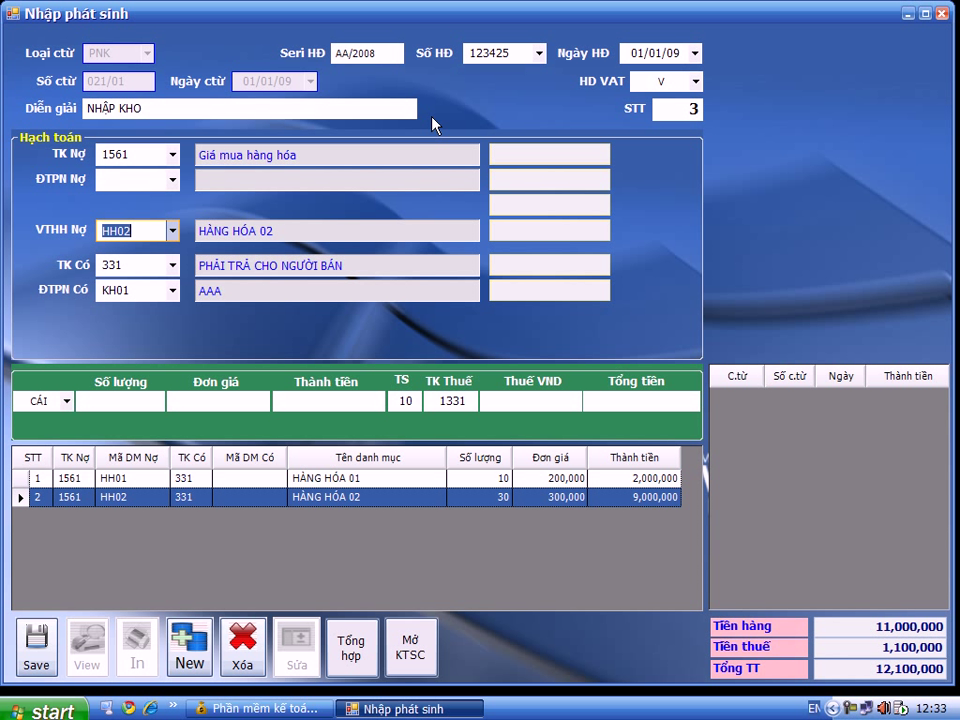
Save the PNK receipt voucher and start a new voucher of type HDBR, the sales invoice with item codes.
{"action": "key", "text": "ctrl+s"}
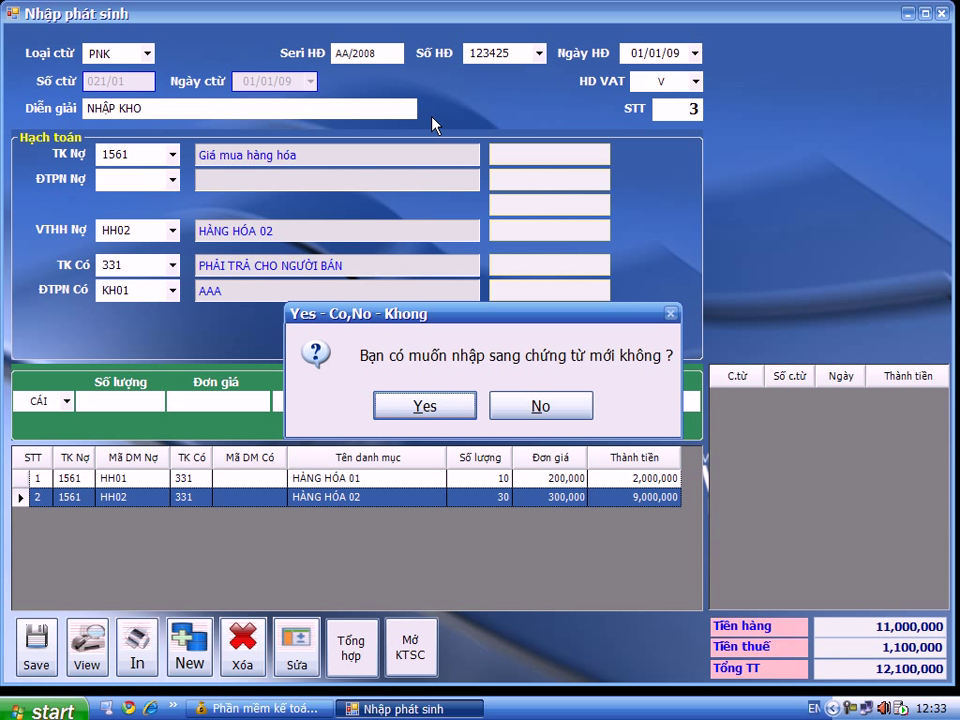
{"action": "key", "text": "Return"}
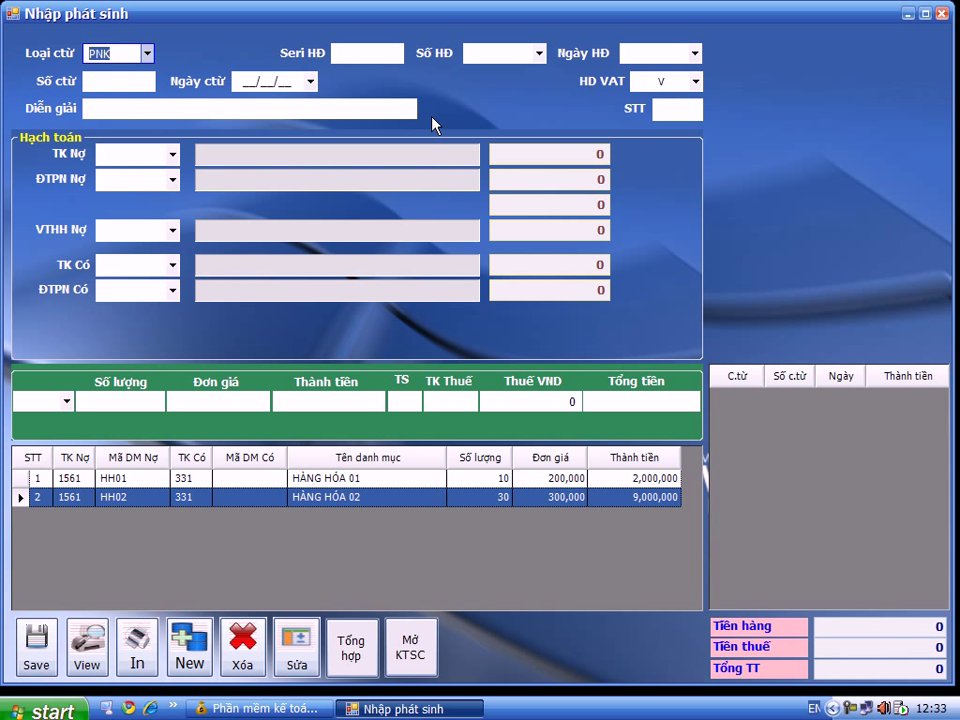
{"action": "key", "text": "alt+Down"}
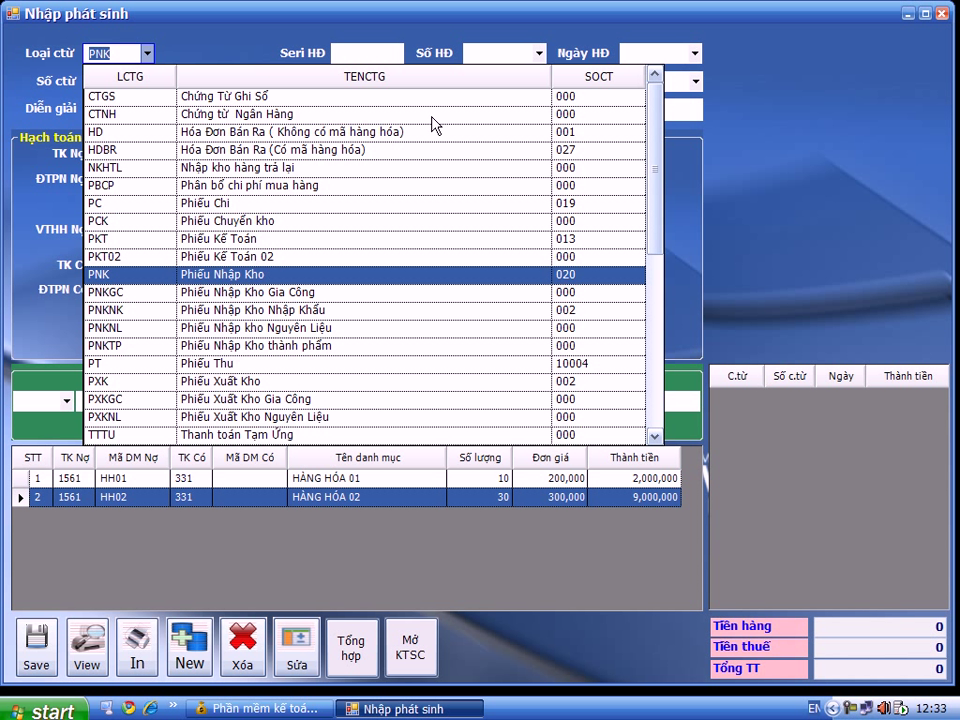
{"action": "key", "text": "Up"}
{"action": "key", "text": "Up"}
{"action": "key", "text": "Up"}
{"action": "key", "text": "Up"}
{"action": "key", "text": "Up"}
{"action": "key", "text": "Up"}
{"action": "key", "text": "Up"}
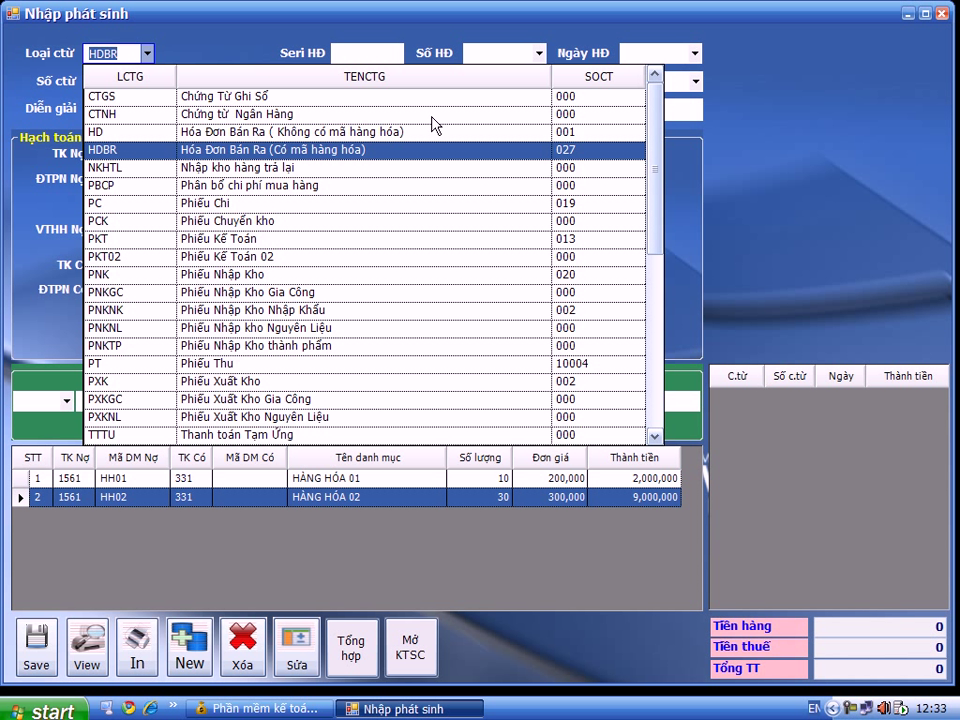
{"action": "key", "text": "Return"}
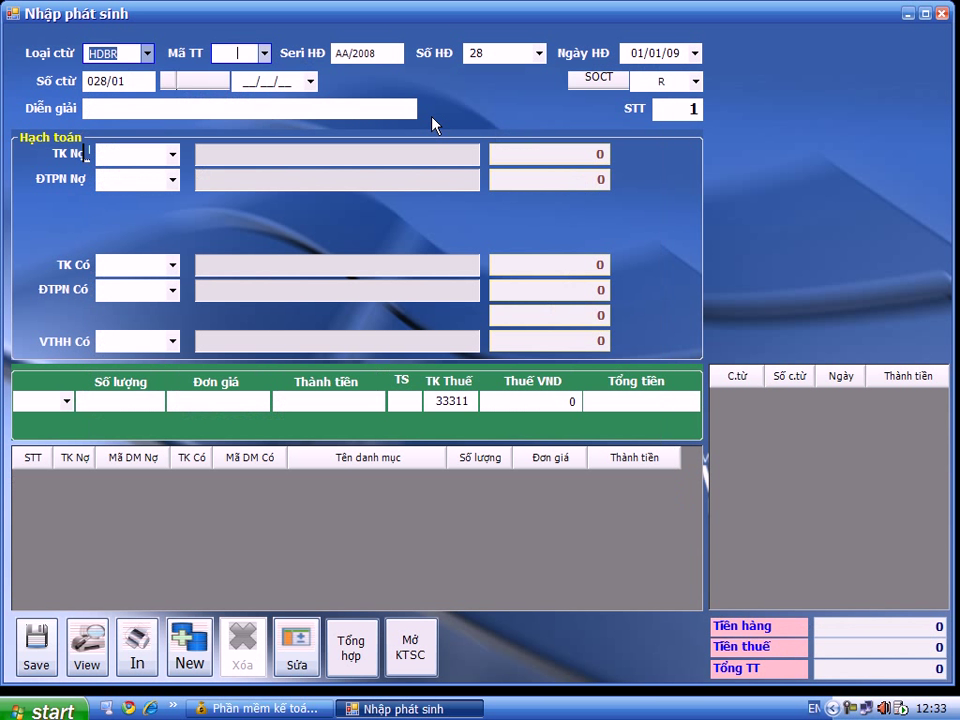
Set the invoice number to 369258, keep the invoice date and VAT type R, and accept customer KH01's details.
{"action": "key", "text": "Tab"}
{"action": "key", "text": "Tab"}
{"action": "type", "text": "36"}
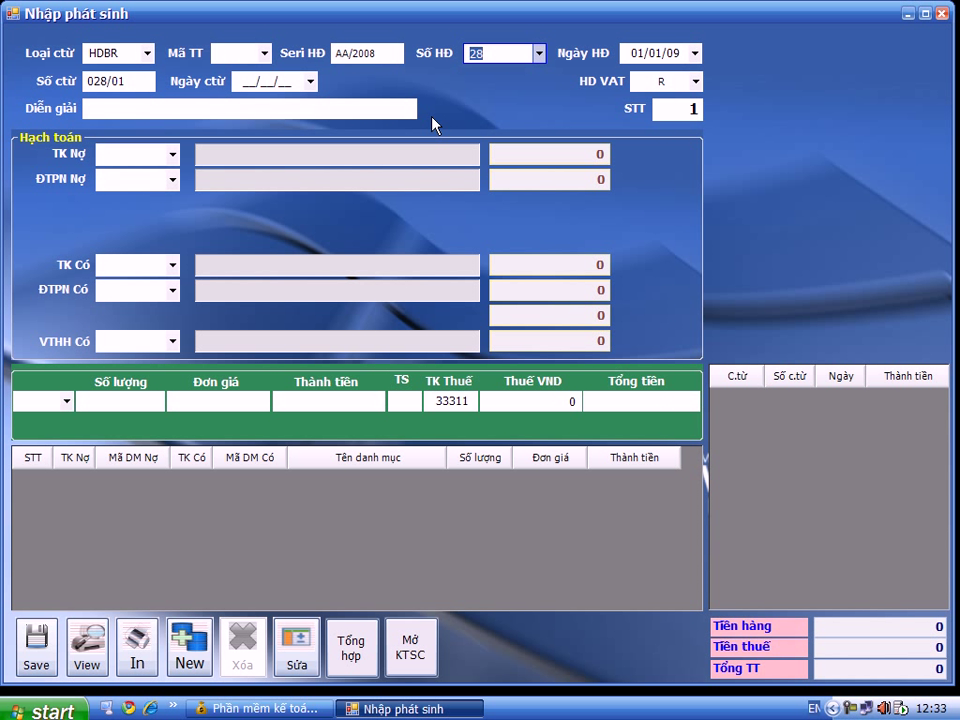
{"action": "type", "text": "9258"}
{"action": "key", "text": "Tab"}
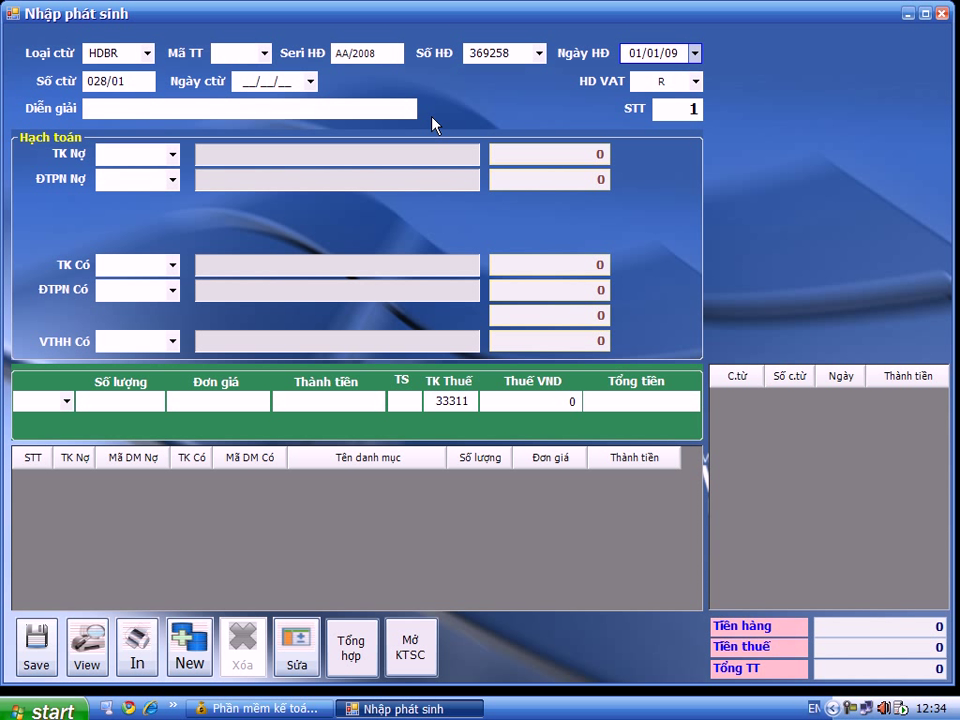
{"action": "key", "text": "Tab"}
{"action": "key", "text": "Tab"}
{"action": "key", "text": "Tab"}
{"action": "key", "text": "Return"}
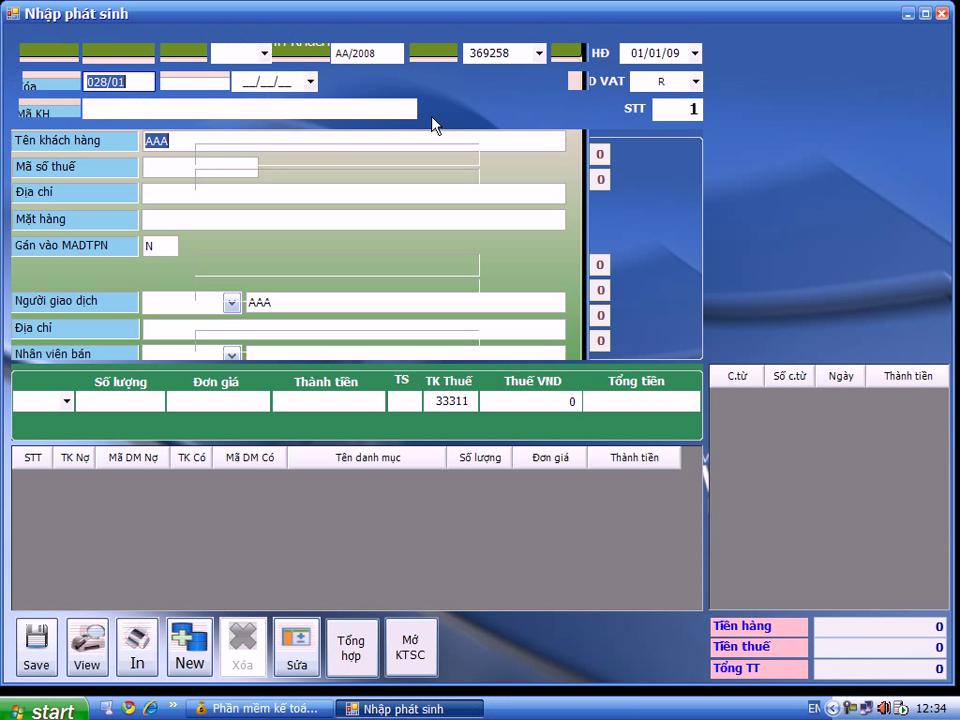
{"action": "key", "text": "Tab"}
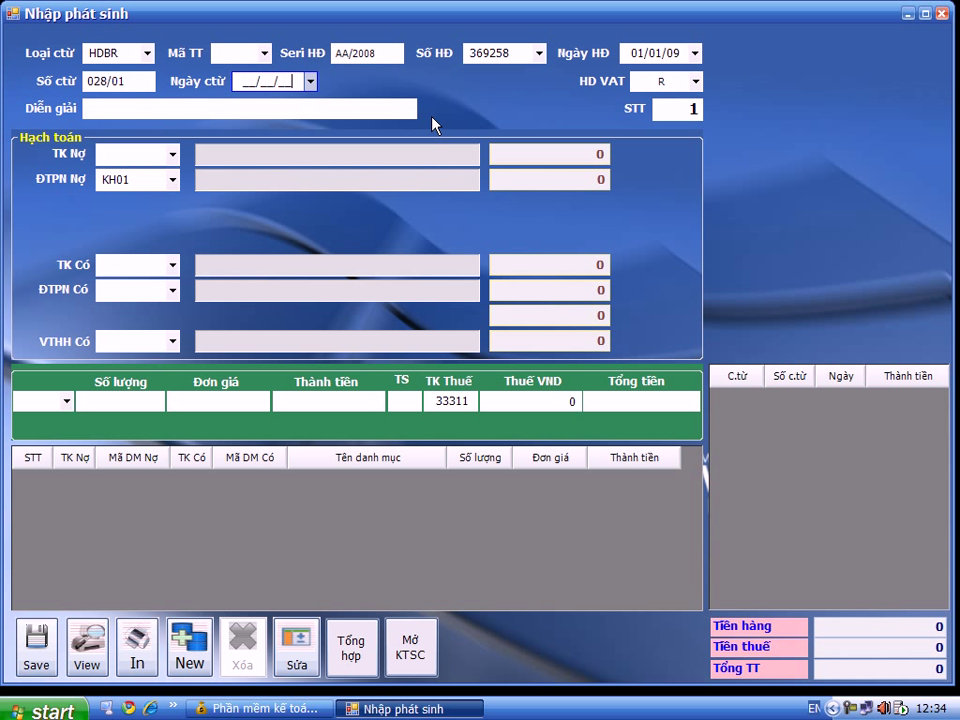
Set the sales voucher date to 01/01/09 and describe the voucher as "BÁN HÀNG".
{"action": "type", "text": "01/01/09"}
{"action": "key", "text": "Tab"}
{"action": "key", "text": "Tab"}
{"action": "type", "text": "BÁN HÀNG"}
{"action": "key", "text": "Tab"}
Set the debit account to 131 and the credit account to 5111, with HH01 as the credit item.
{"action": "type", "text": "131"}
{"action": "key", "text": "Tab"}
{"action": "key", "text": "Tab"}
{"action": "type", "text": "5111"}
{"action": "key", "text": "Tab"}
{"action": "key", "text": "Tab"}
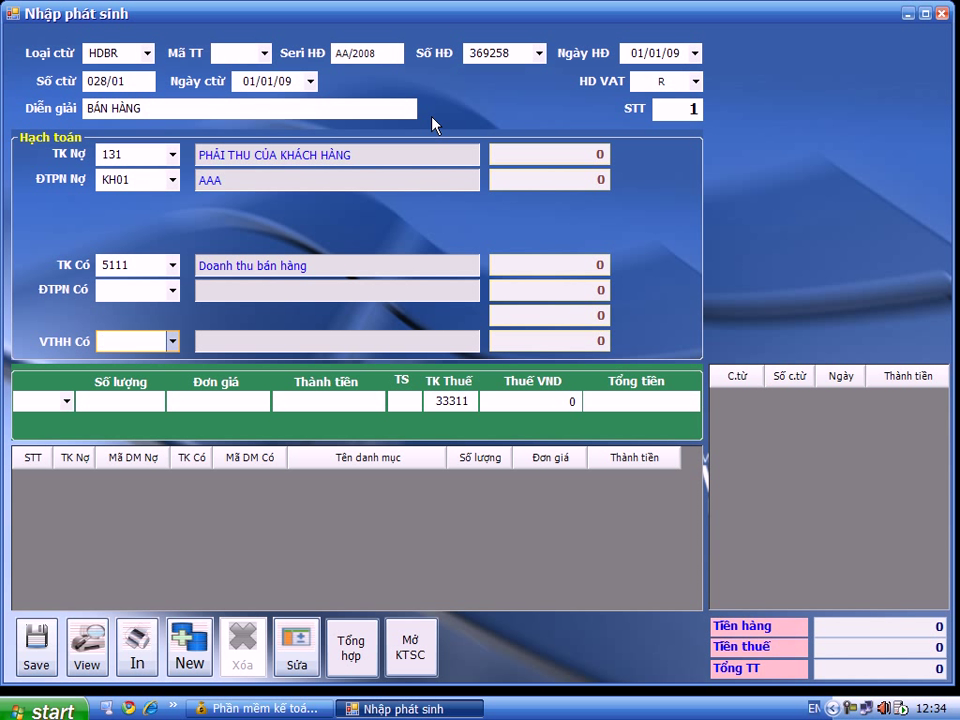
{"action": "key", "text": "alt+Down"}
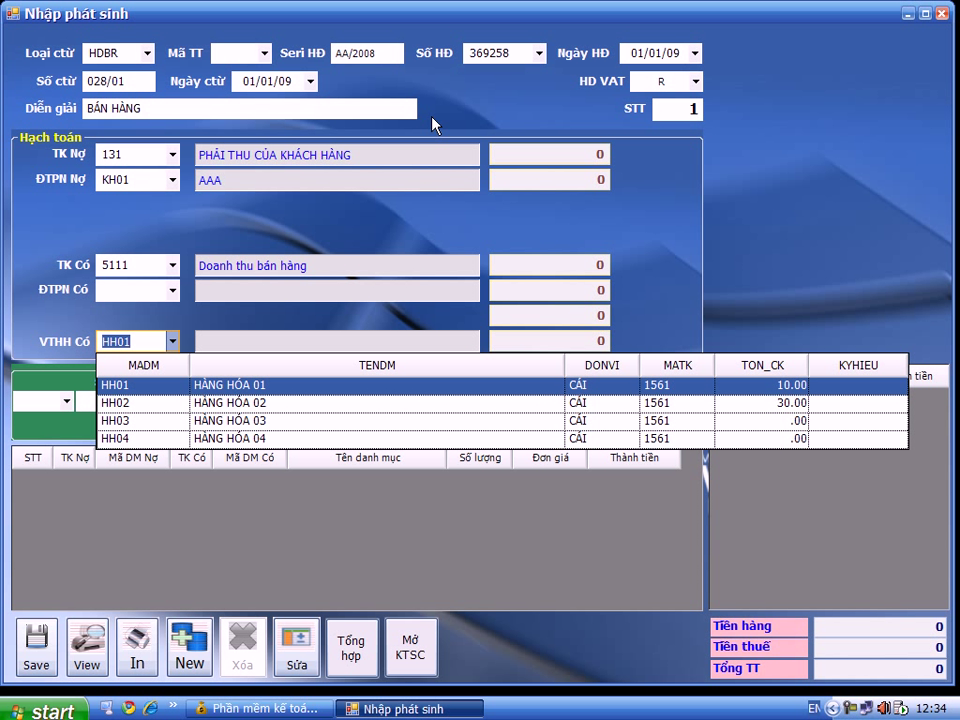
{"action": "key", "text": "Tab"}
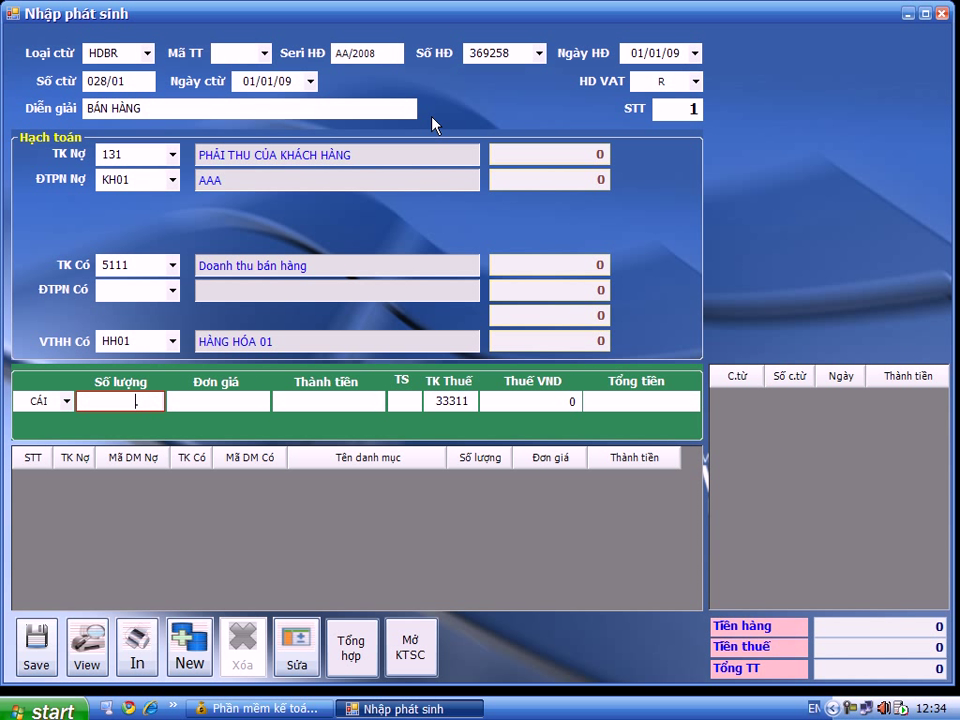
Add the HH01 sales line with quantity 2, unit price 360,000 and tax rate 10, and close voucher entry.
{"action": "type", "text": "30."}
{"action": "key", "text": "BackSpace"}
{"action": "key", "text": "BackSpace"}
{"action": "type", "text": "1"}
{"action": "key", "text": "BackSpace"}
{"action": "key", "text": "BackSpace"}
{"action": "key", "text": "BackSpace"}
{"action": "type", "text": "2"}
{"action": "key", "text": "Return"}
{"action": "type", "text": "3"}
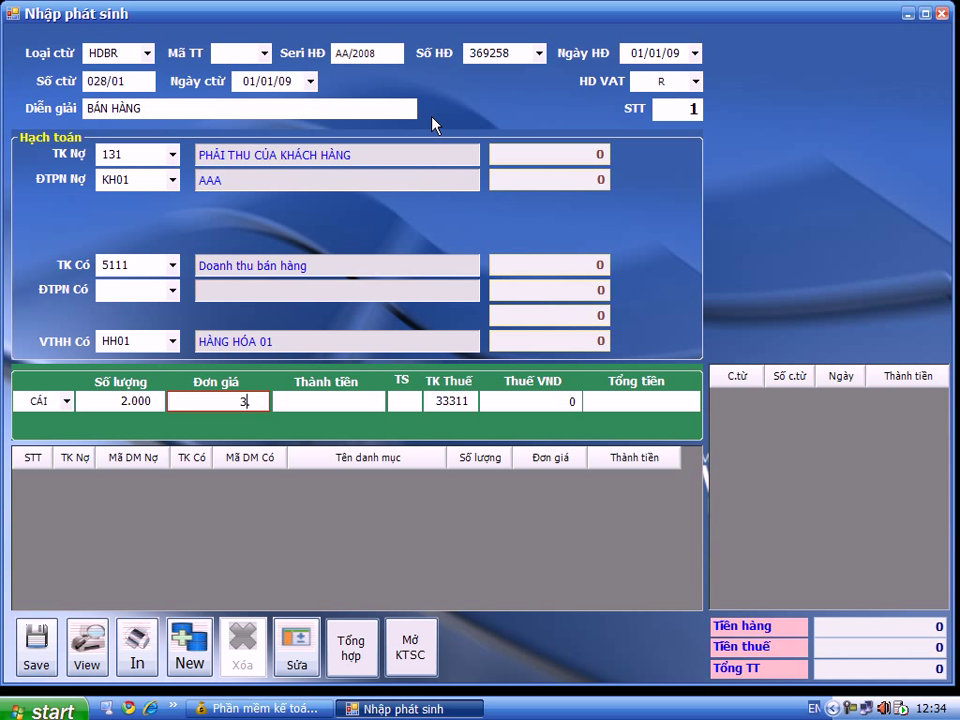
{"action": "type", "text": "60,000"}
{"action": "key", "text": "Return"}
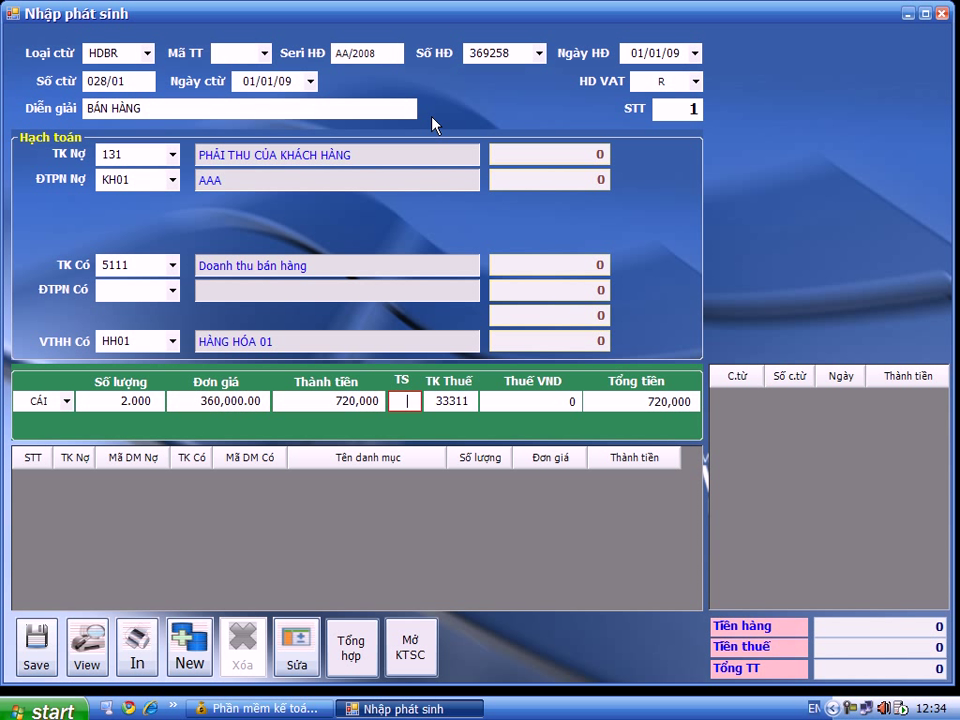
{"action": "type", "text": "10"}
{"action": "key", "text": "Return"}
{"action": "key", "text": "Return"}
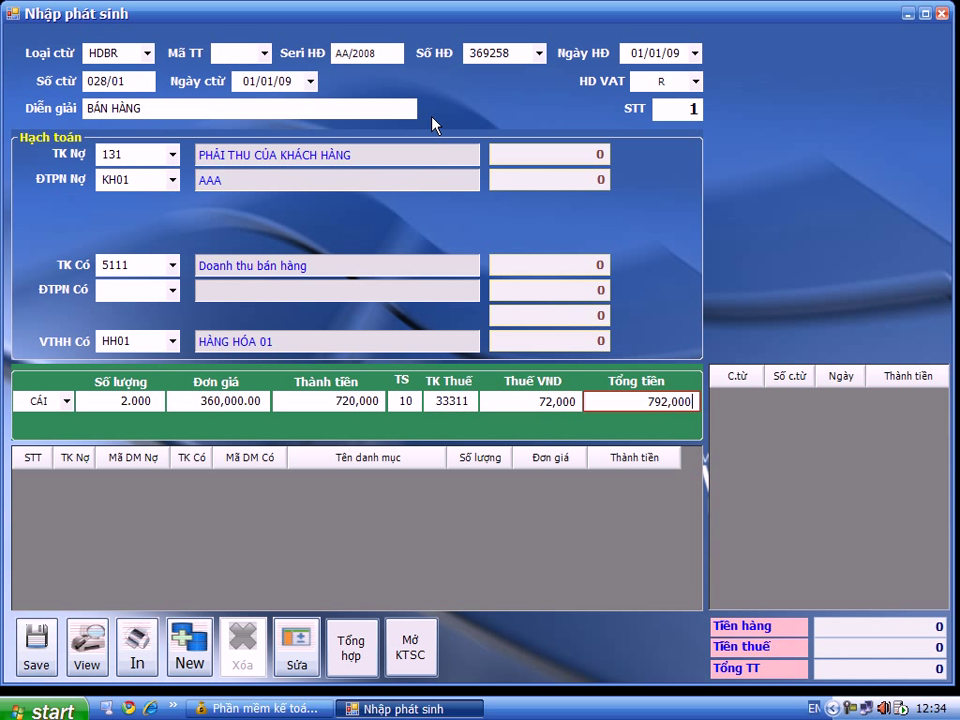
{"action": "key", "text": "Return"}
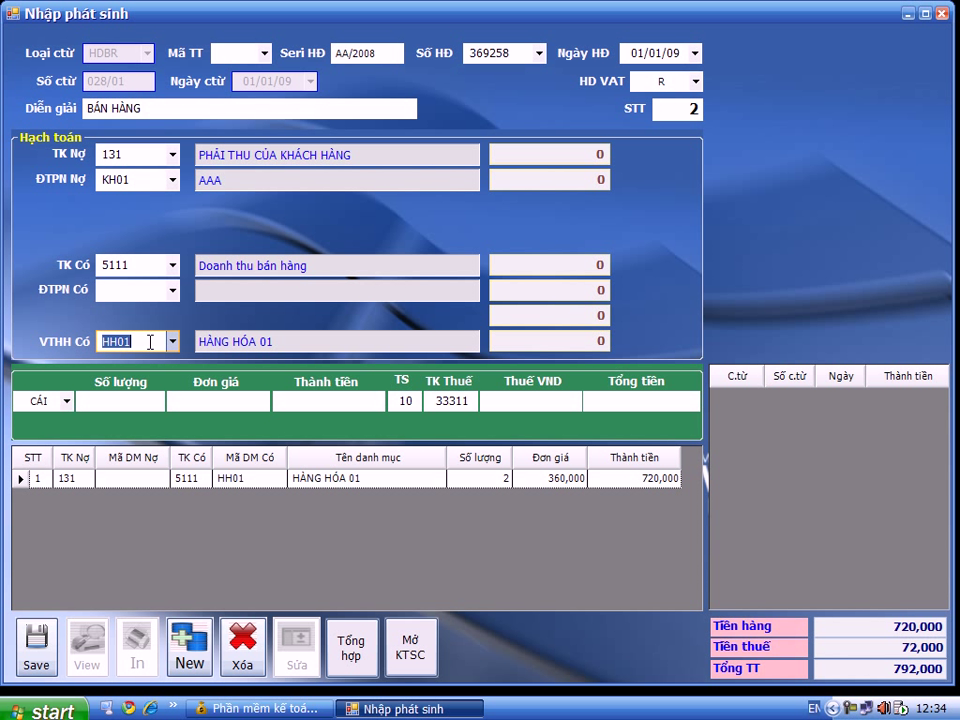
{"action": "left_click", "coordinate": [942, 13]}
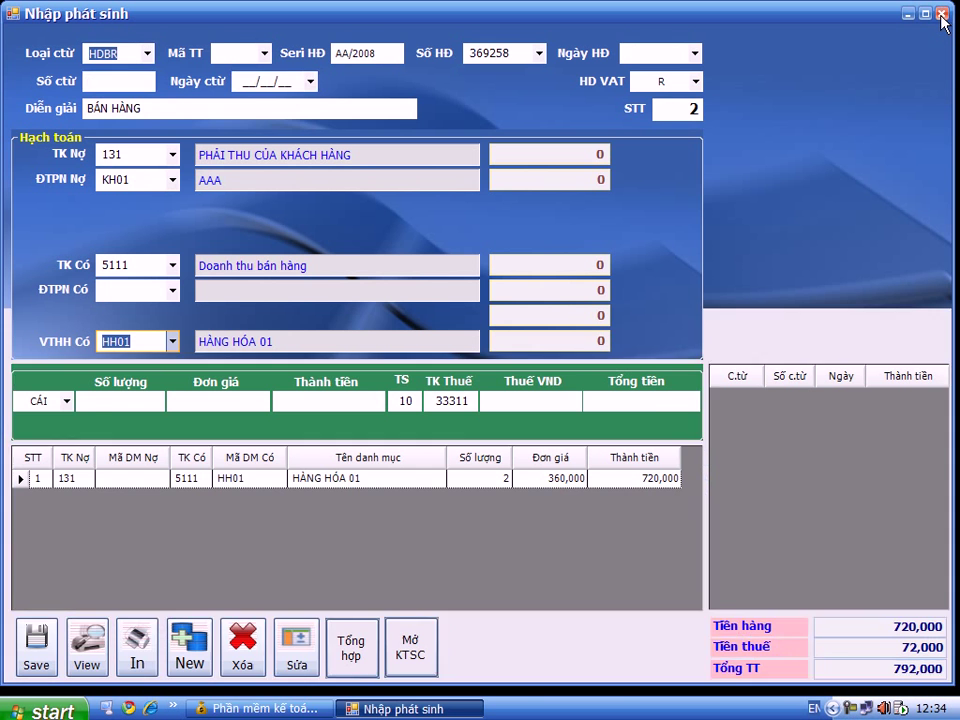
Open the original voucher journal (Sổ chứng từ gốc) and examine the sales entry and the PXK row's debit and credit accounts.
{"action": "left_click", "coordinate": [546, 160]}
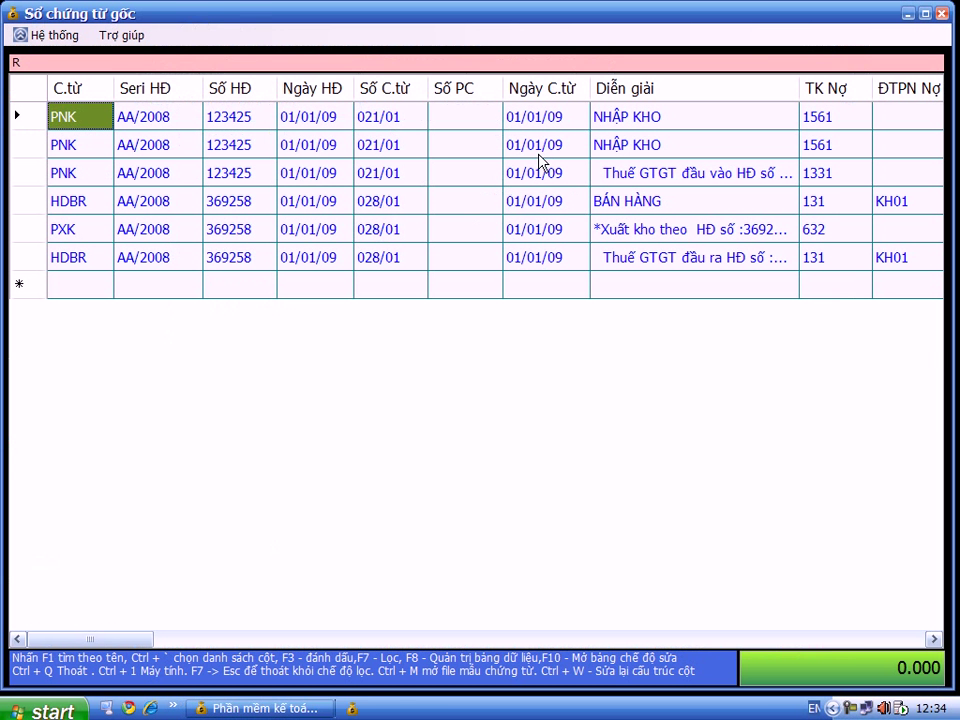
{"action": "key", "text": "Down"}
{"action": "key", "text": "Down"}
{"action": "key", "text": "Down"}
{"action": "key", "text": "Right"}
{"action": "key", "text": "Right"}
{"action": "key", "text": "Right"}
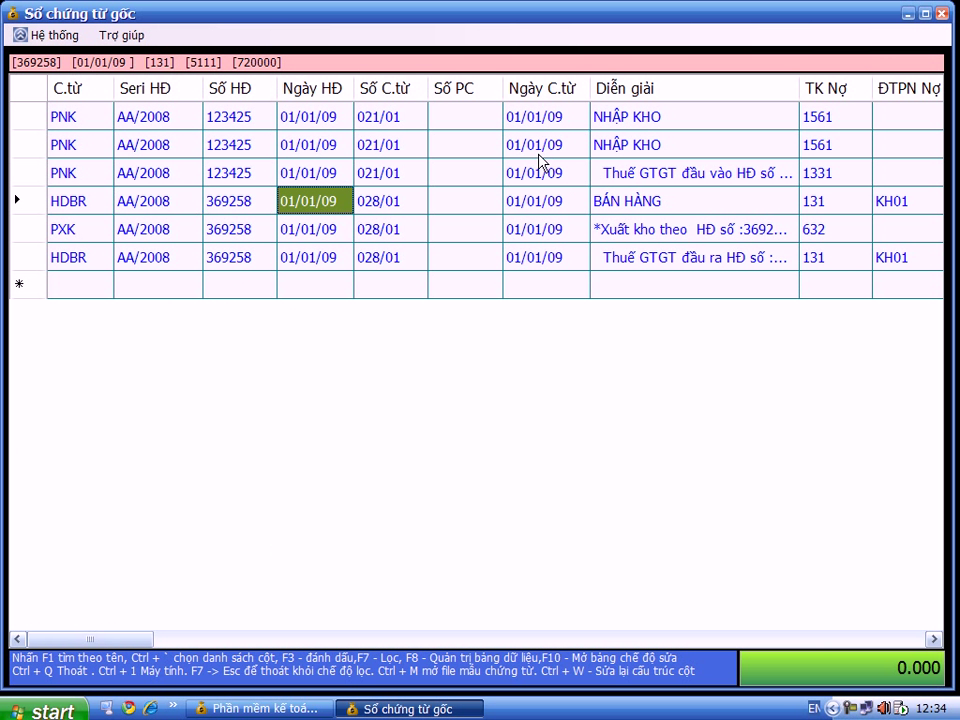
{"action": "key", "text": "Right"}
{"action": "key", "text": "Right"}
{"action": "key", "text": "Right"}
{"action": "key", "text": "Down"}
{"action": "key", "text": "Right"}
{"action": "key", "text": "Right"}
{"action": "key", "text": "Right"}
{"action": "key", "text": "Right"}
{"action": "key", "text": "Right"}
{"action": "key", "text": "Right"}
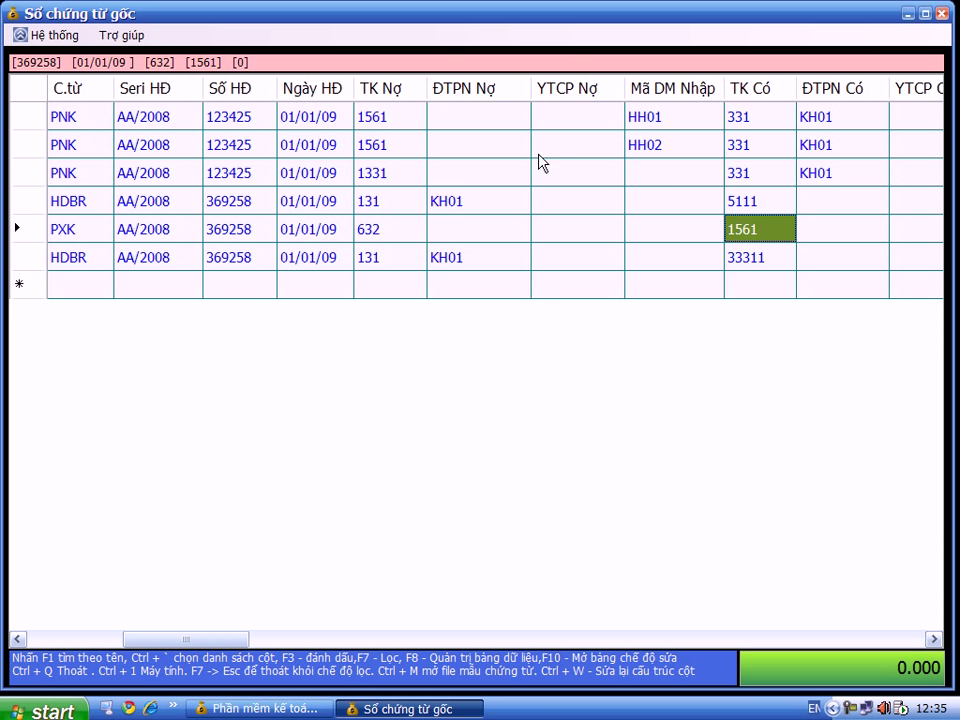
Examine the quantity, unit price and amount of the PXK row in the journal.
{"action": "key", "text": "Right"}
{"action": "key", "text": "Right"}
{"action": "key", "text": "Right"}
{"action": "key", "text": "Right"}
{"action": "key", "text": "Right"}
{"action": "key", "text": "Right"}
{"action": "key", "text": "Right"}
{"action": "key", "text": "Right"}
{"action": "key", "text": "Right"}
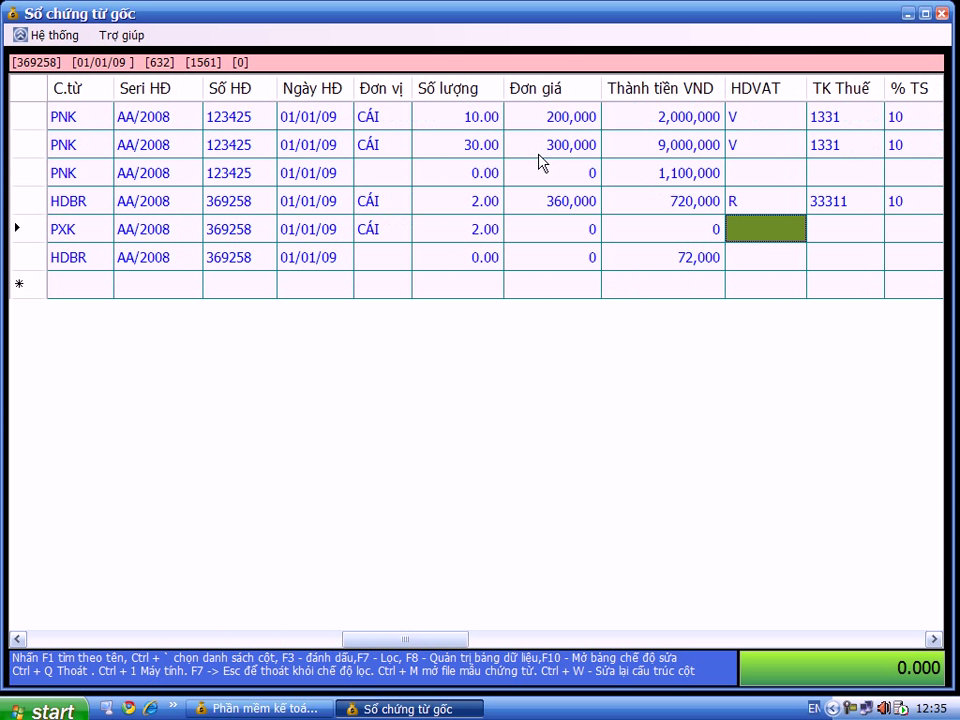
{"action": "key", "text": "Left"}
{"action": "key", "text": "Left"}
{"action": "key", "text": "Left"}
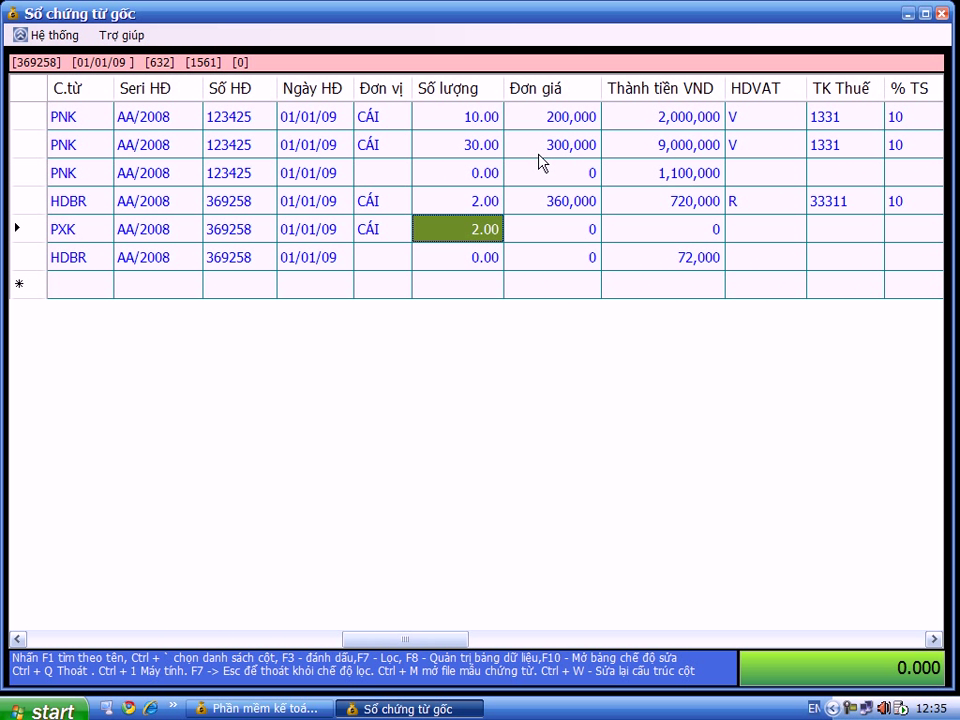
{"action": "key", "text": "Right"}
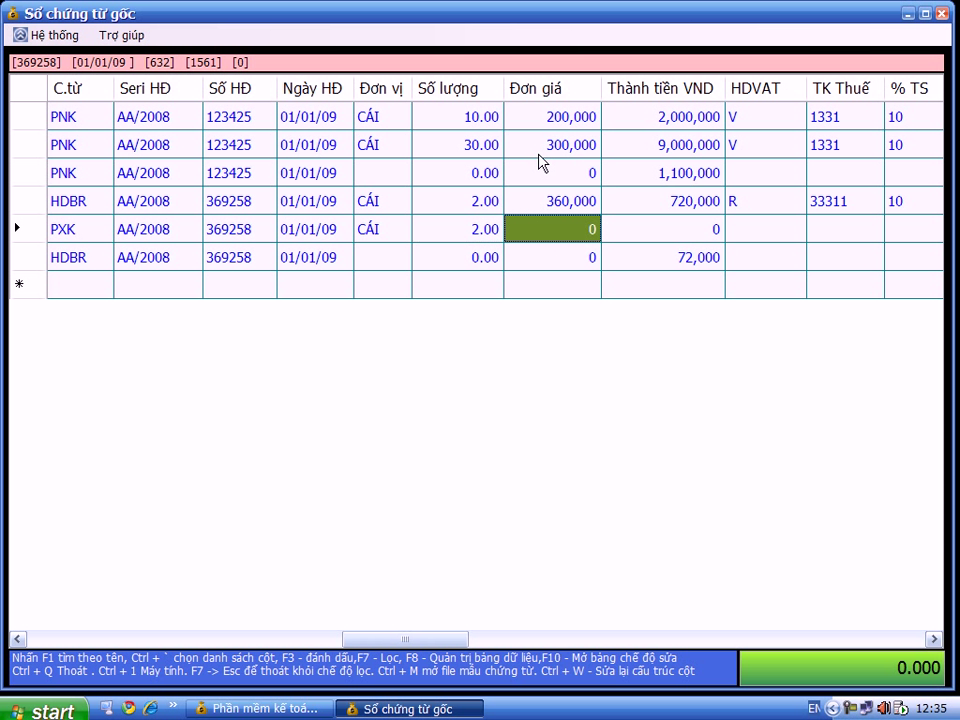
Review the PXK row's unit and description, and close the original voucher journal.
{"action": "key", "text": "Left"}
{"action": "key", "text": "Left"}
{"action": "key", "text": "Left"}
{"action": "key", "text": "Left"}
{"action": "key", "text": "Left"}
{"action": "key", "text": "Left"}
{"action": "key", "text": "Left"}
{"action": "key", "text": "Left"}
{"action": "key", "text": "Left"}
{"action": "key", "text": "Left"}
{"action": "key", "text": "Left"}
{"action": "key", "text": "Left"}
{"action": "key", "text": "Left"}
{"action": "key", "text": "Left"}
{"action": "key", "text": "Left"}
{"action": "key", "text": "Left"}
{"action": "key", "text": "Left"}
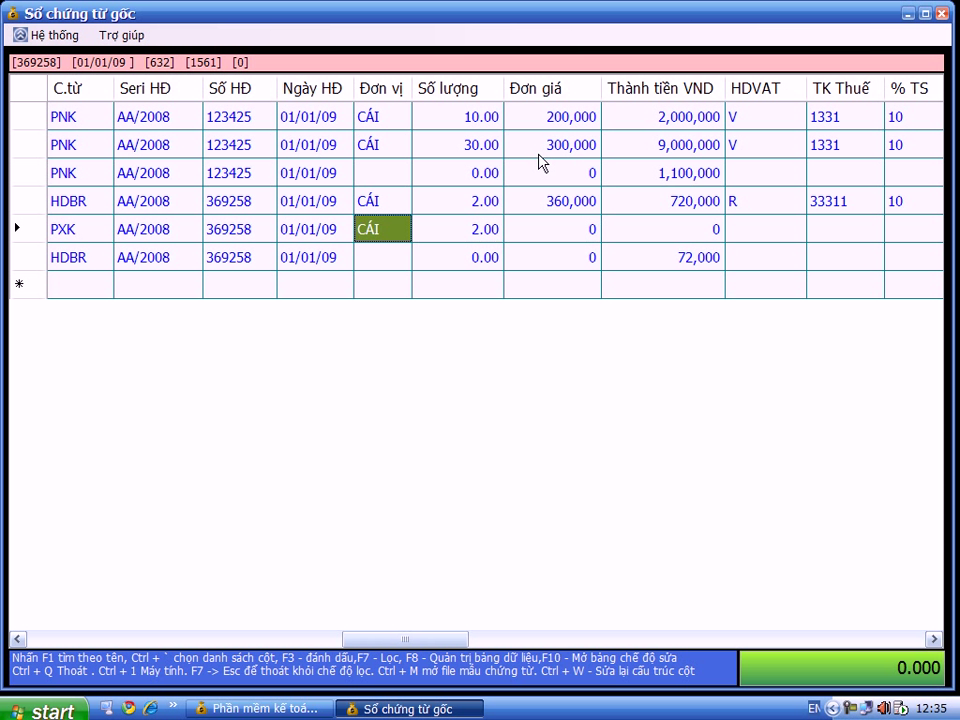
{"action": "key", "text": "Right"}
{"action": "key", "text": "Right"}
{"action": "key", "text": "Right"}
{"action": "key", "text": "Right"}
{"action": "key", "text": "Right"}
{"action": "key", "text": "Right"}
{"action": "key", "text": "Right"}
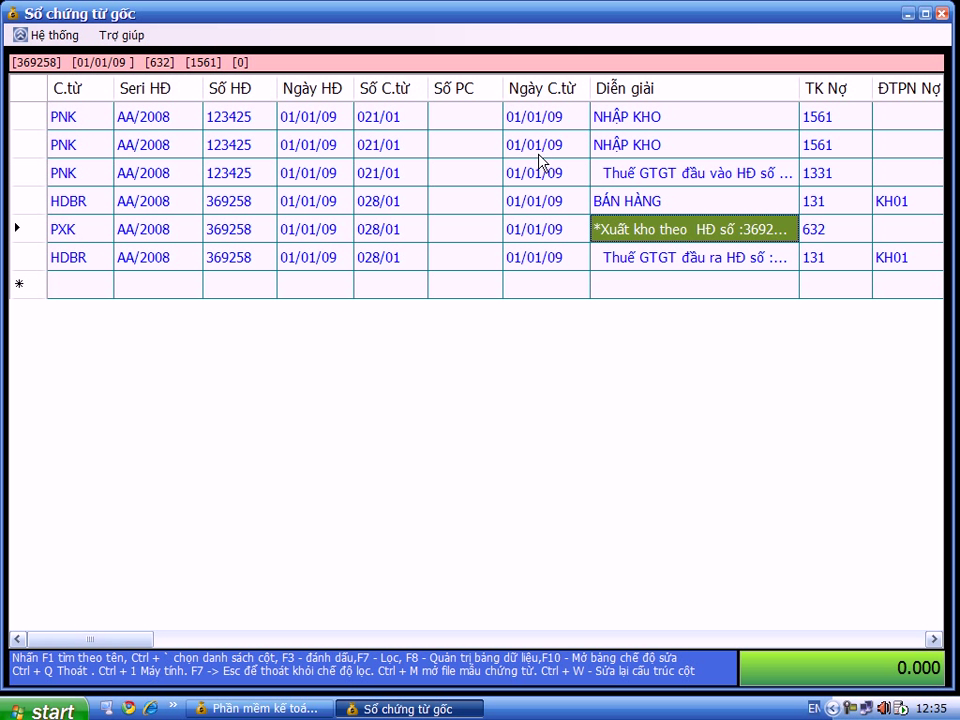
{"action": "left_click", "coordinate": [941, 13]}
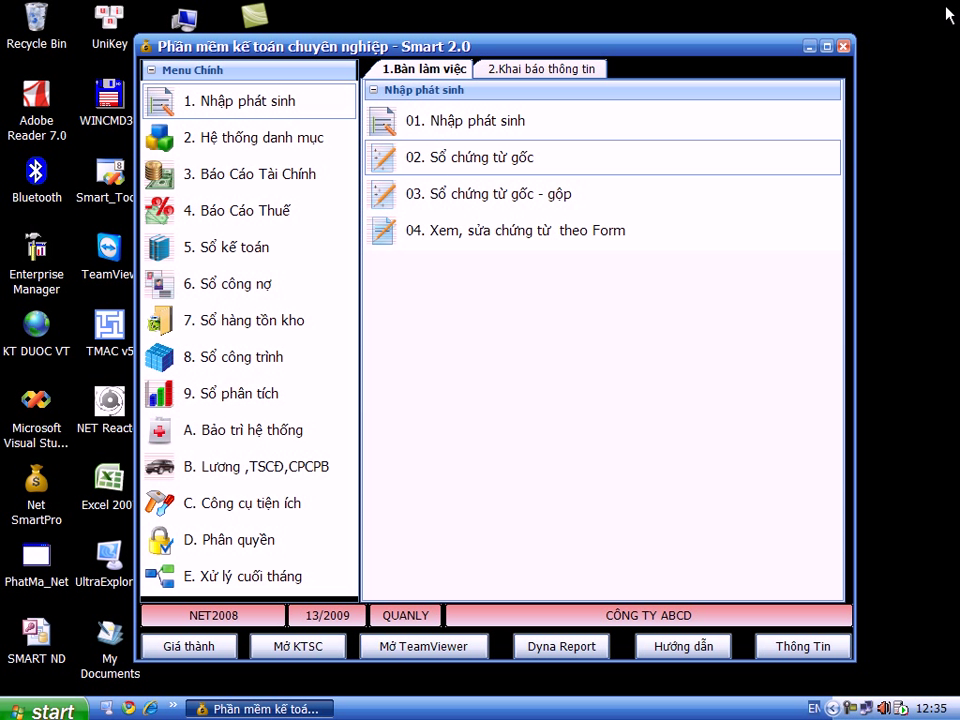
Recalculate the warehouse issue prices by the BQGQL method for month 1 on account ('1561'), and exit the processing form.
{"action": "left_click", "coordinate": [317, 580]}
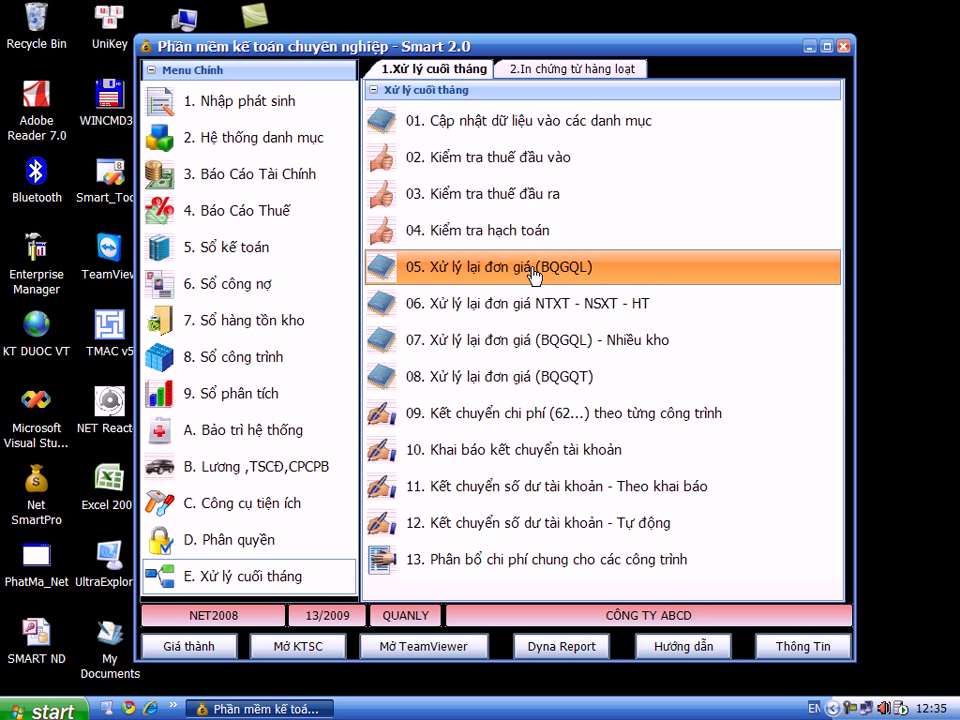
{"action": "left_click", "coordinate": [535, 272]}
{"action": "left_click", "coordinate": [217, 112]}
{"action": "left_click", "coordinate": [214, 134]}
{"action": "left_click", "coordinate": [192, 155]}
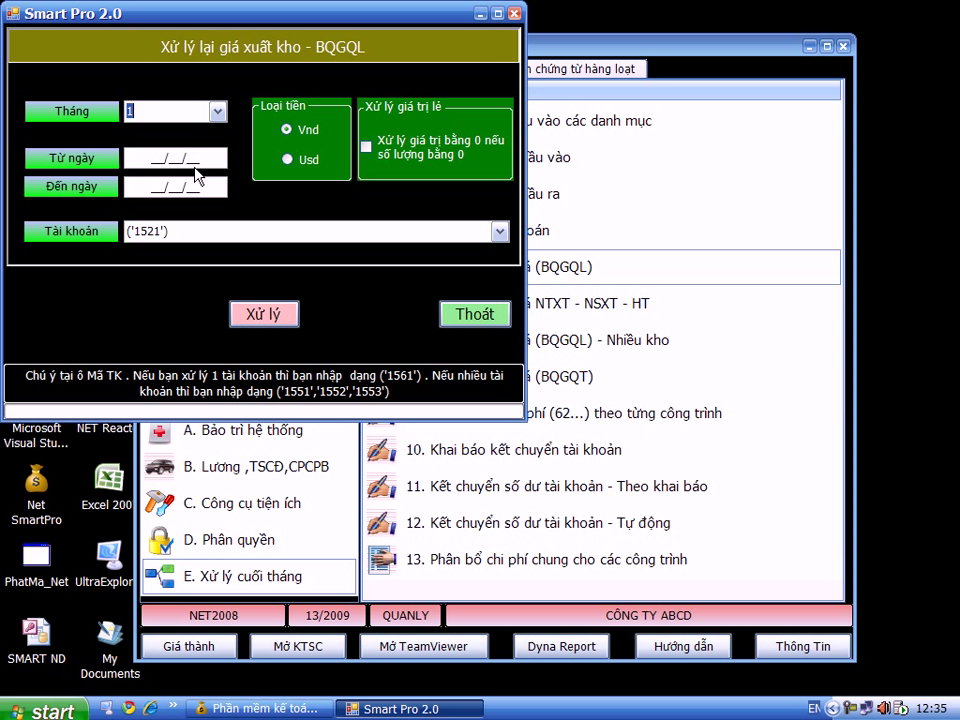
{"action": "left_click", "coordinate": [499, 231]}
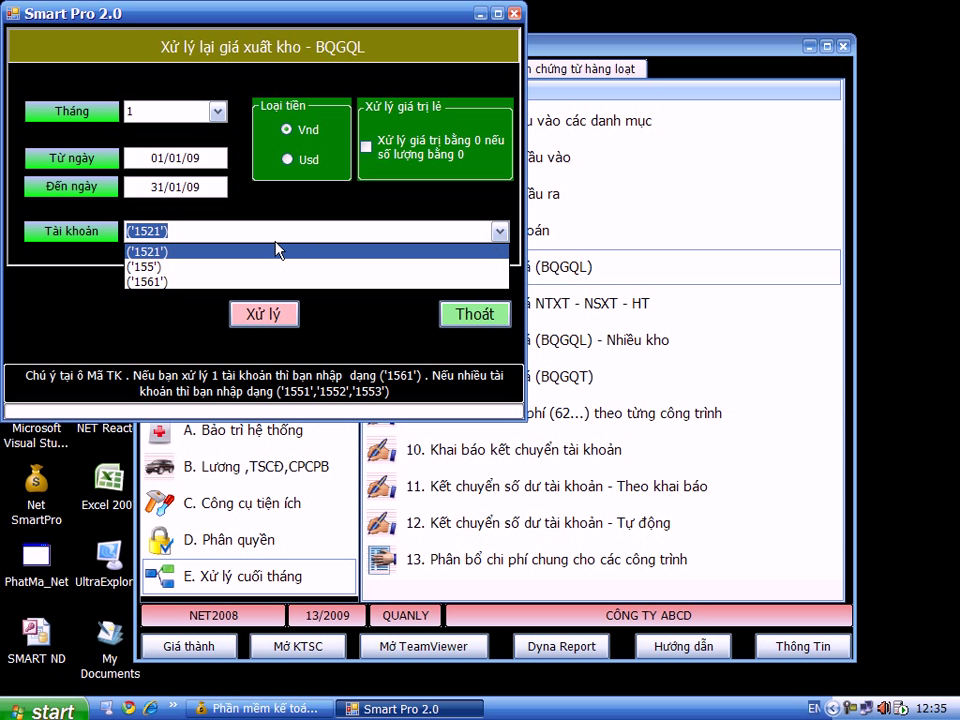
{"action": "left_click", "coordinate": [167, 281]}
{"action": "left_click", "coordinate": [264, 315]}
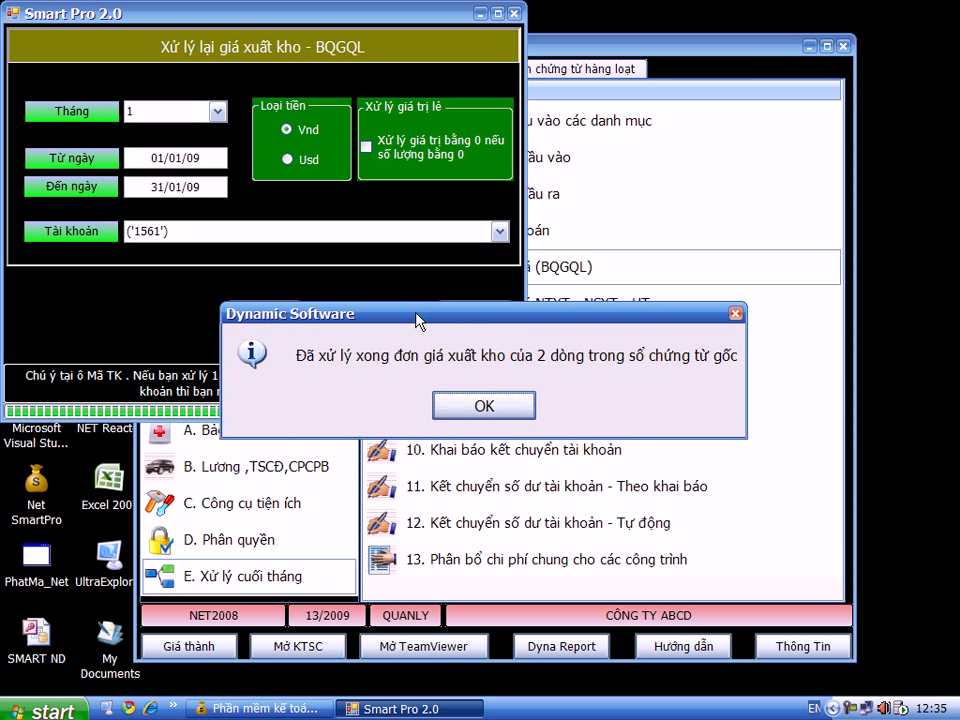
{"action": "left_click", "coordinate": [512, 410]}
{"action": "left_click", "coordinate": [486, 318]}
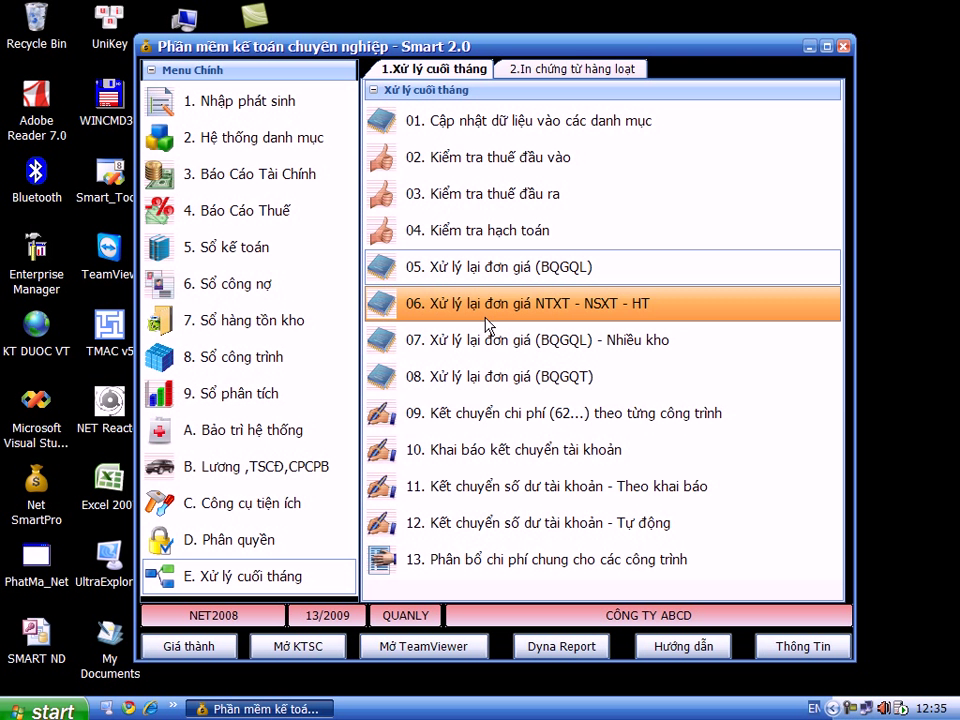
Produce the all-warehouse stock movement summary (Tổng hợp nhập xuất tồn) for month 1 on account 1561.
{"action": "left_click", "coordinate": [298, 322]}
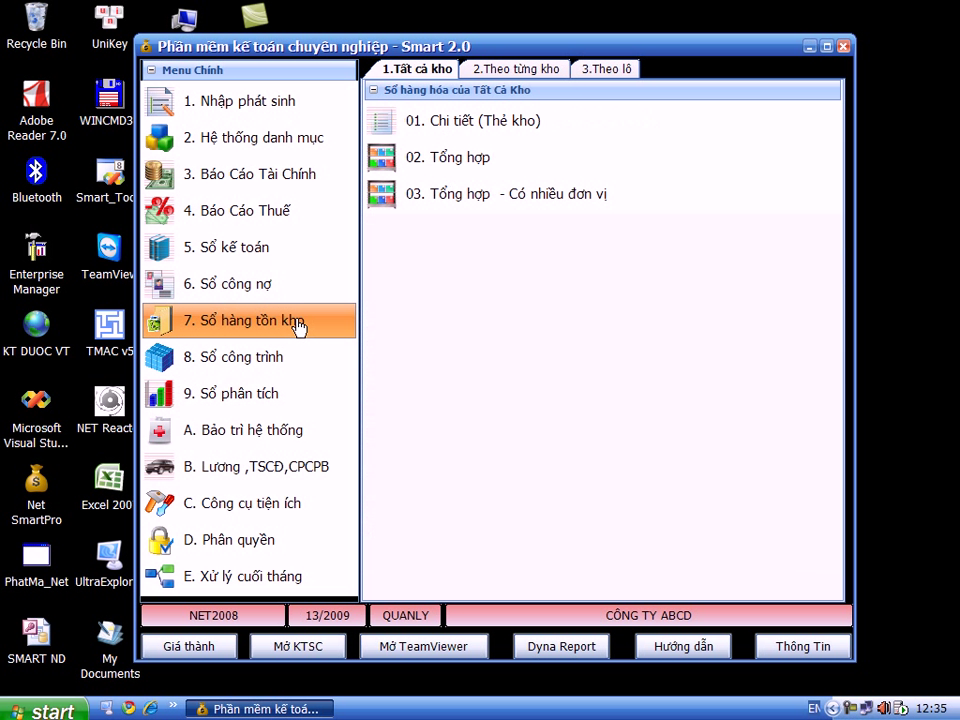
{"action": "left_click", "coordinate": [489, 160]}
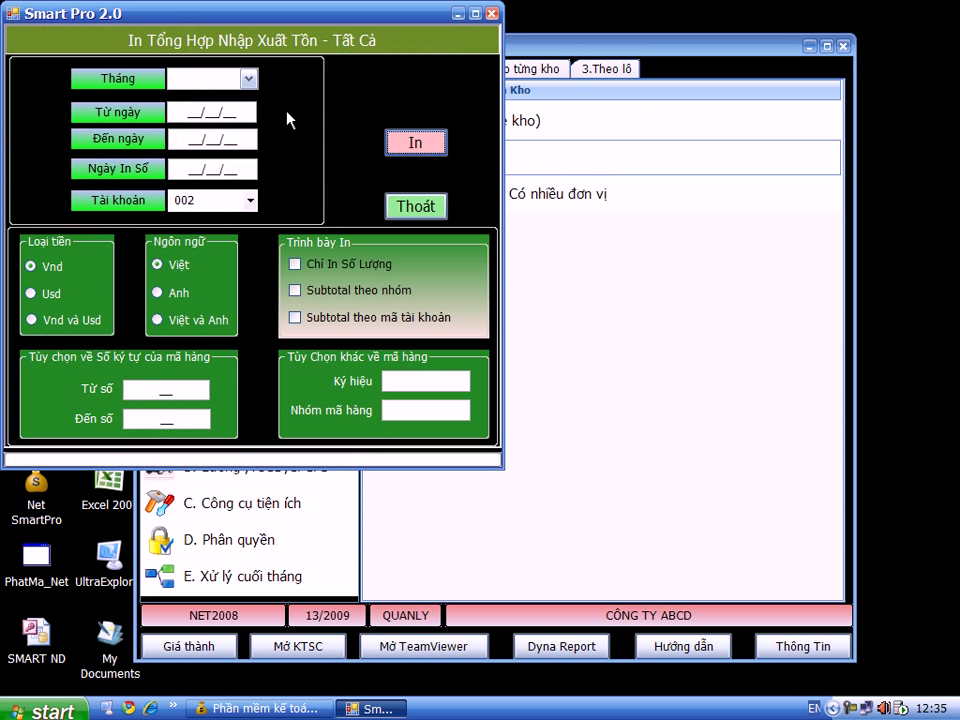
{"action": "left_click", "coordinate": [414, 206]}
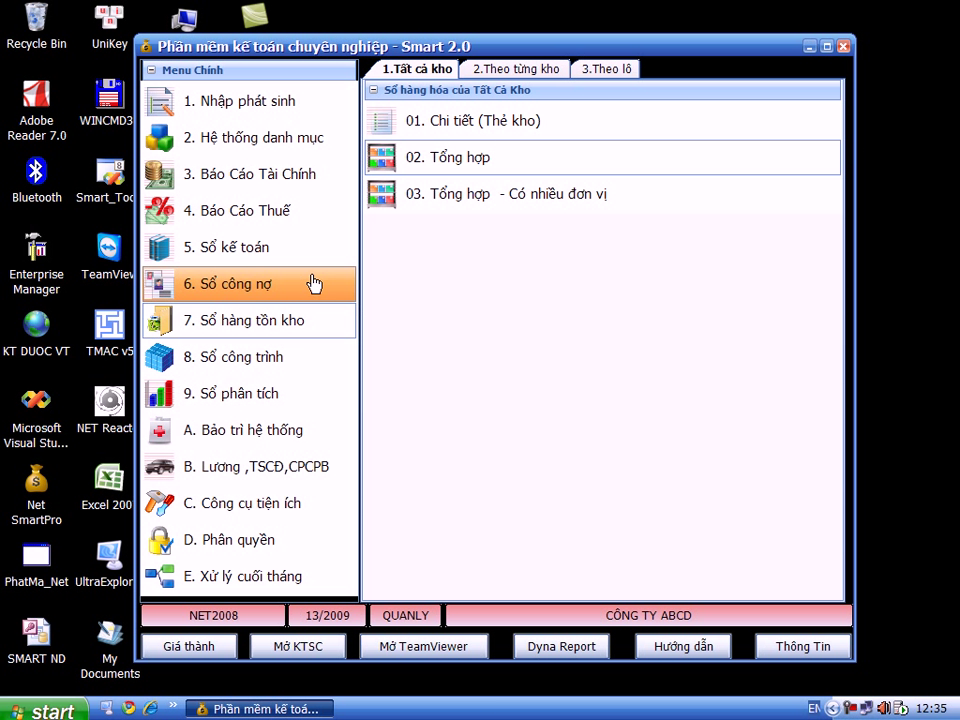
{"action": "left_click", "coordinate": [465, 162]}
{"action": "left_click", "coordinate": [248, 78]}
{"action": "left_click", "coordinate": [232, 96]}
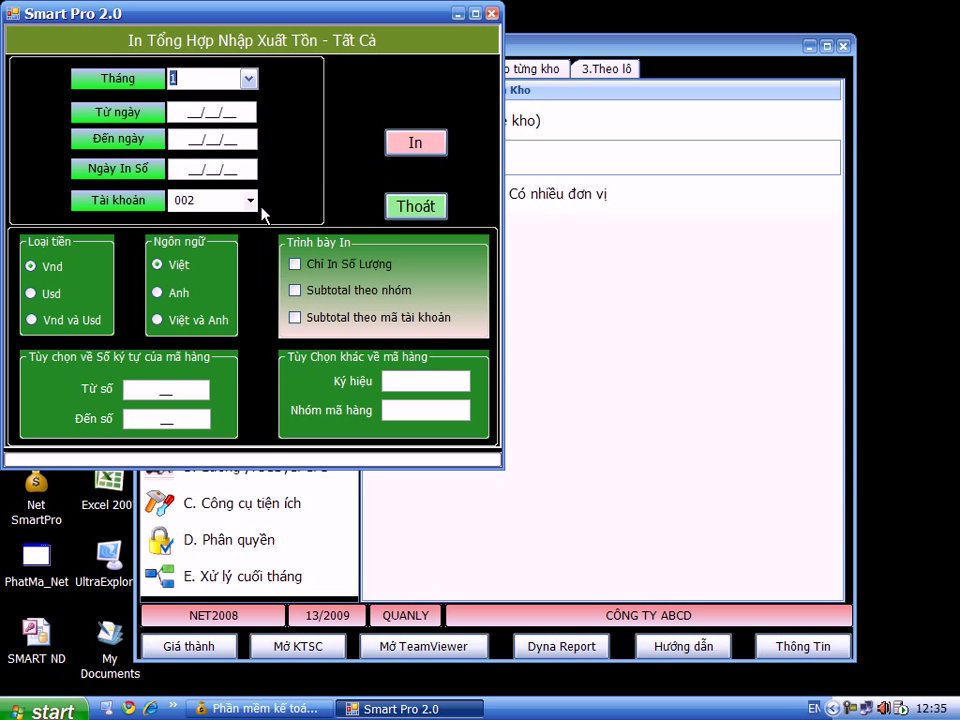
{"action": "left_click", "coordinate": [250, 201]}
{"action": "left_click", "coordinate": [195, 345]}
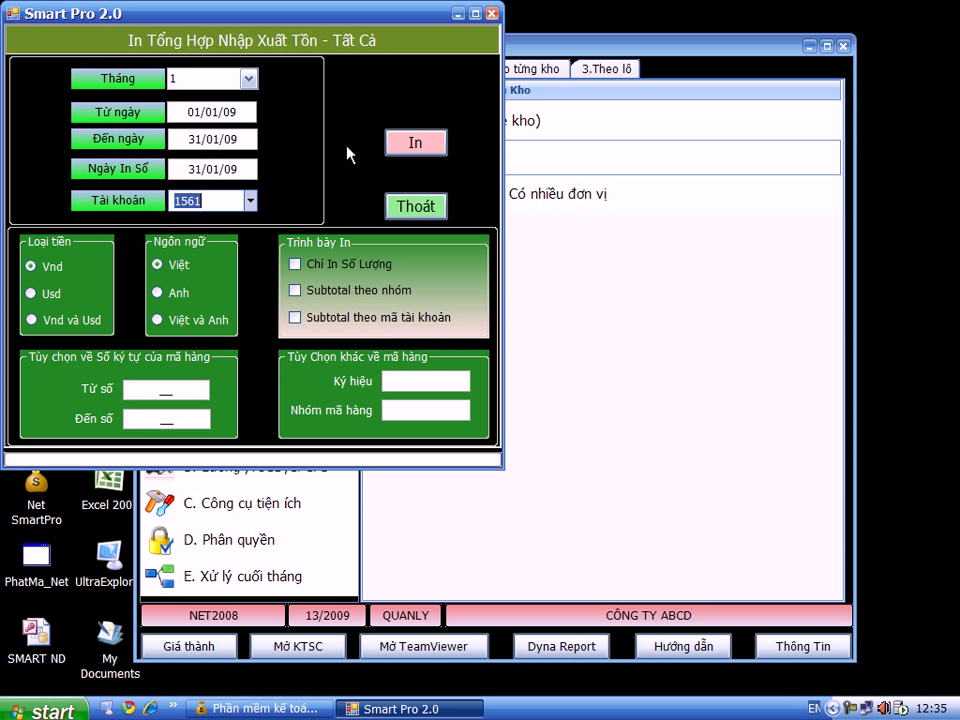
{"action": "left_click", "coordinate": [412, 145]}
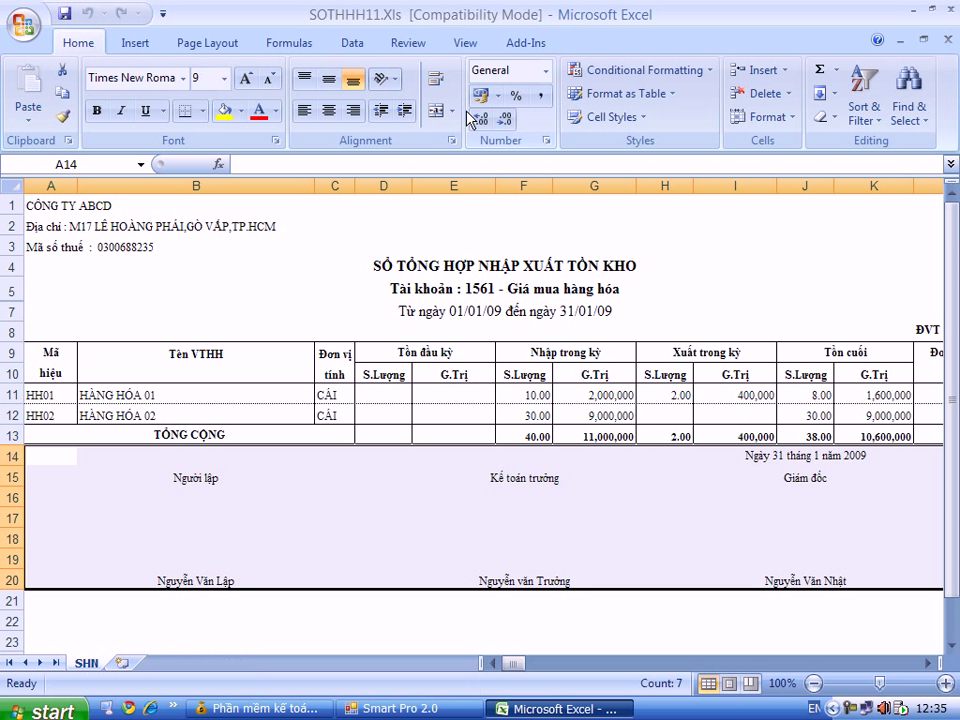
Examine the issued quantity and value (Xuất trong kỳ) of item HH01 in the stock movement summary.
{"action": "left_click", "coordinate": [688, 394]}
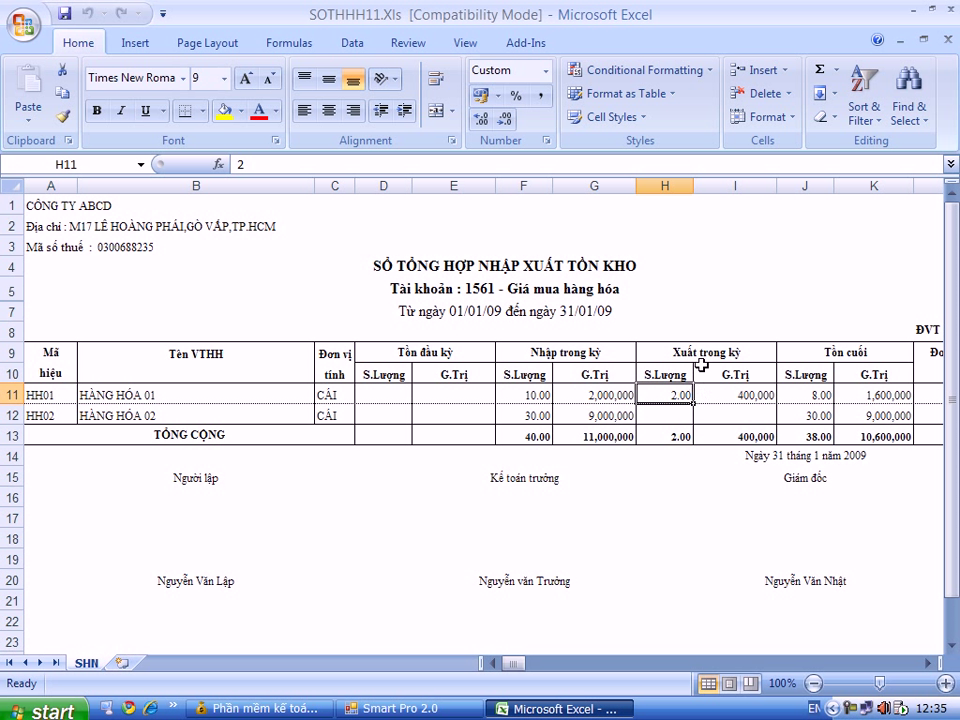
{"action": "left_click", "coordinate": [732, 396]}
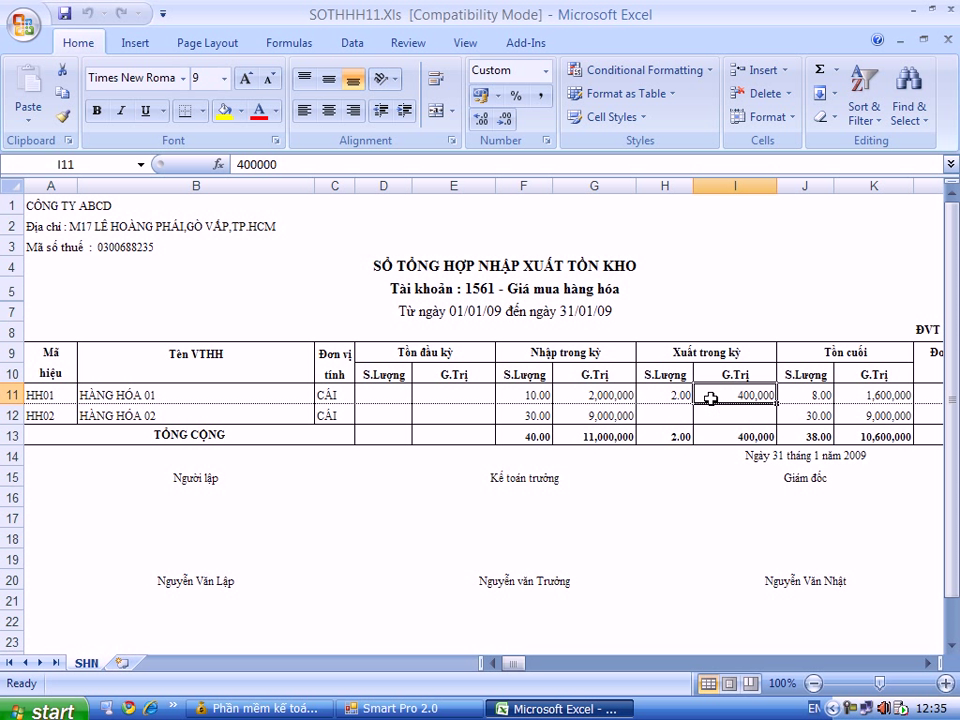
{"action": "left_click", "coordinate": [677, 394]}
{"action": "left_click", "coordinate": [754, 396]}
Close the report workbook SOTHHH11.Xls with its changes saved, and exit the summary print form.
{"action": "left_click", "coordinate": [948, 8]}
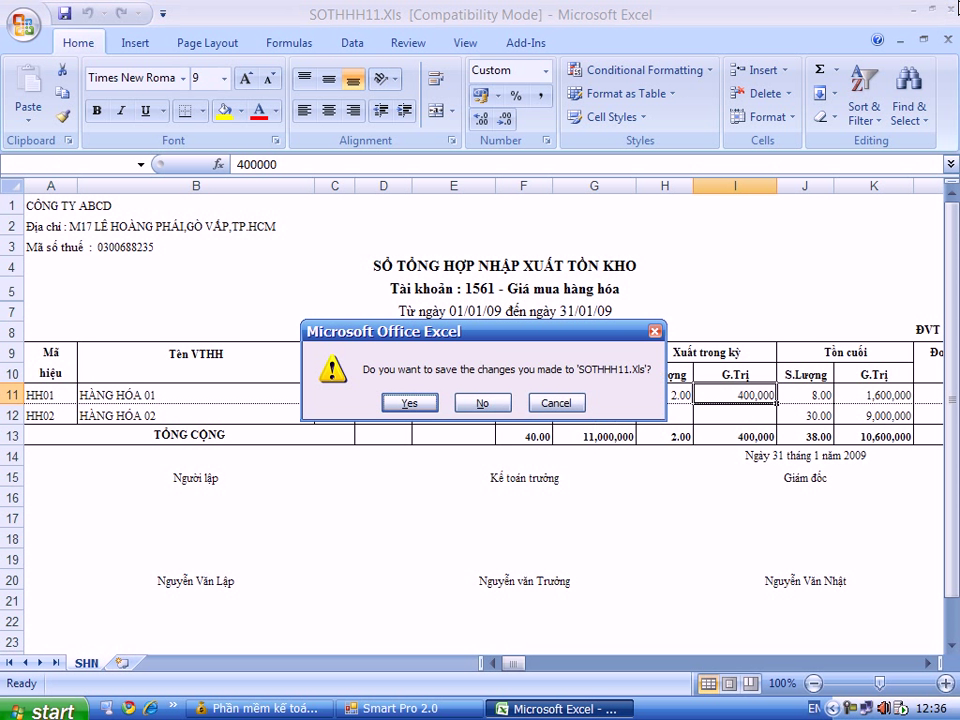
{"action": "left_click", "coordinate": [411, 403]}
{"action": "left_click", "coordinate": [419, 208]}
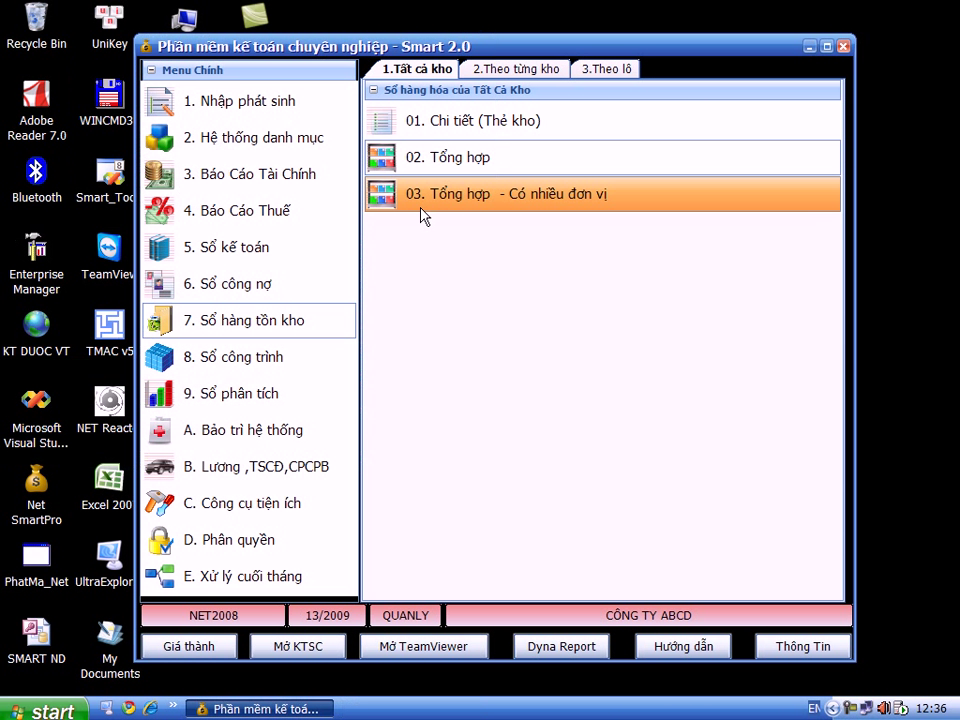